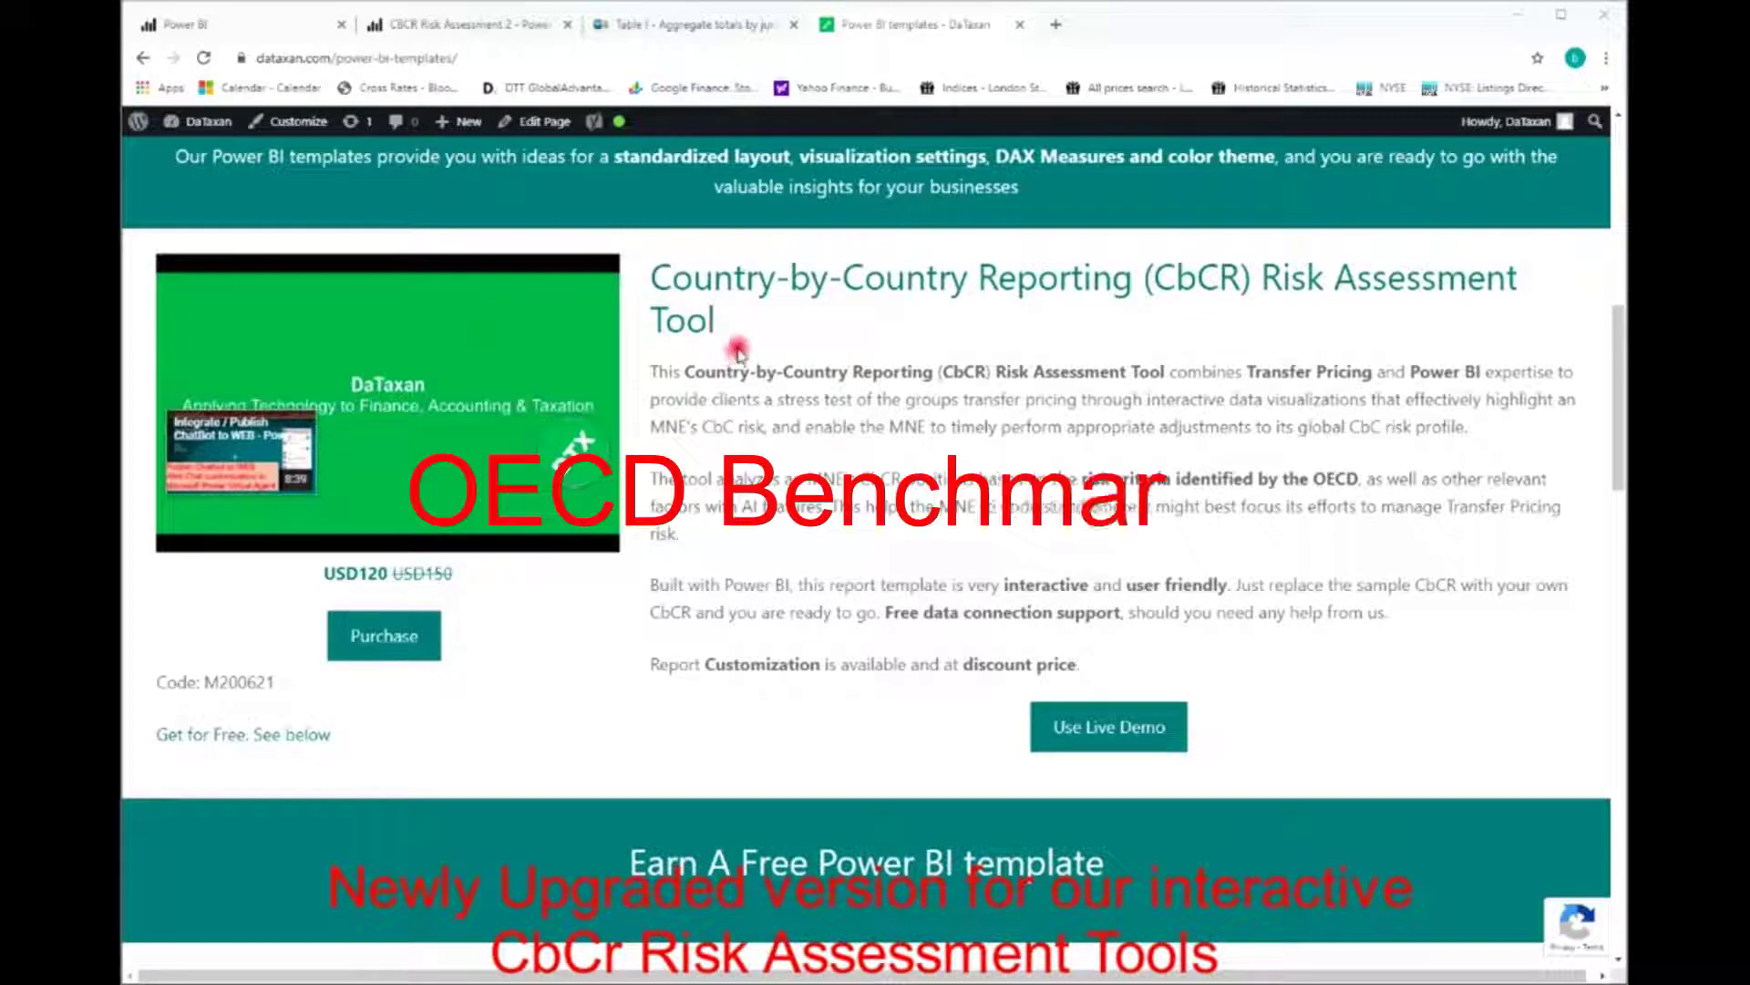
# - View the Table I - Aggregate totals page in the browser and inspect the United States data point on the Power BI report's map
pyautogui.click(682, 25)
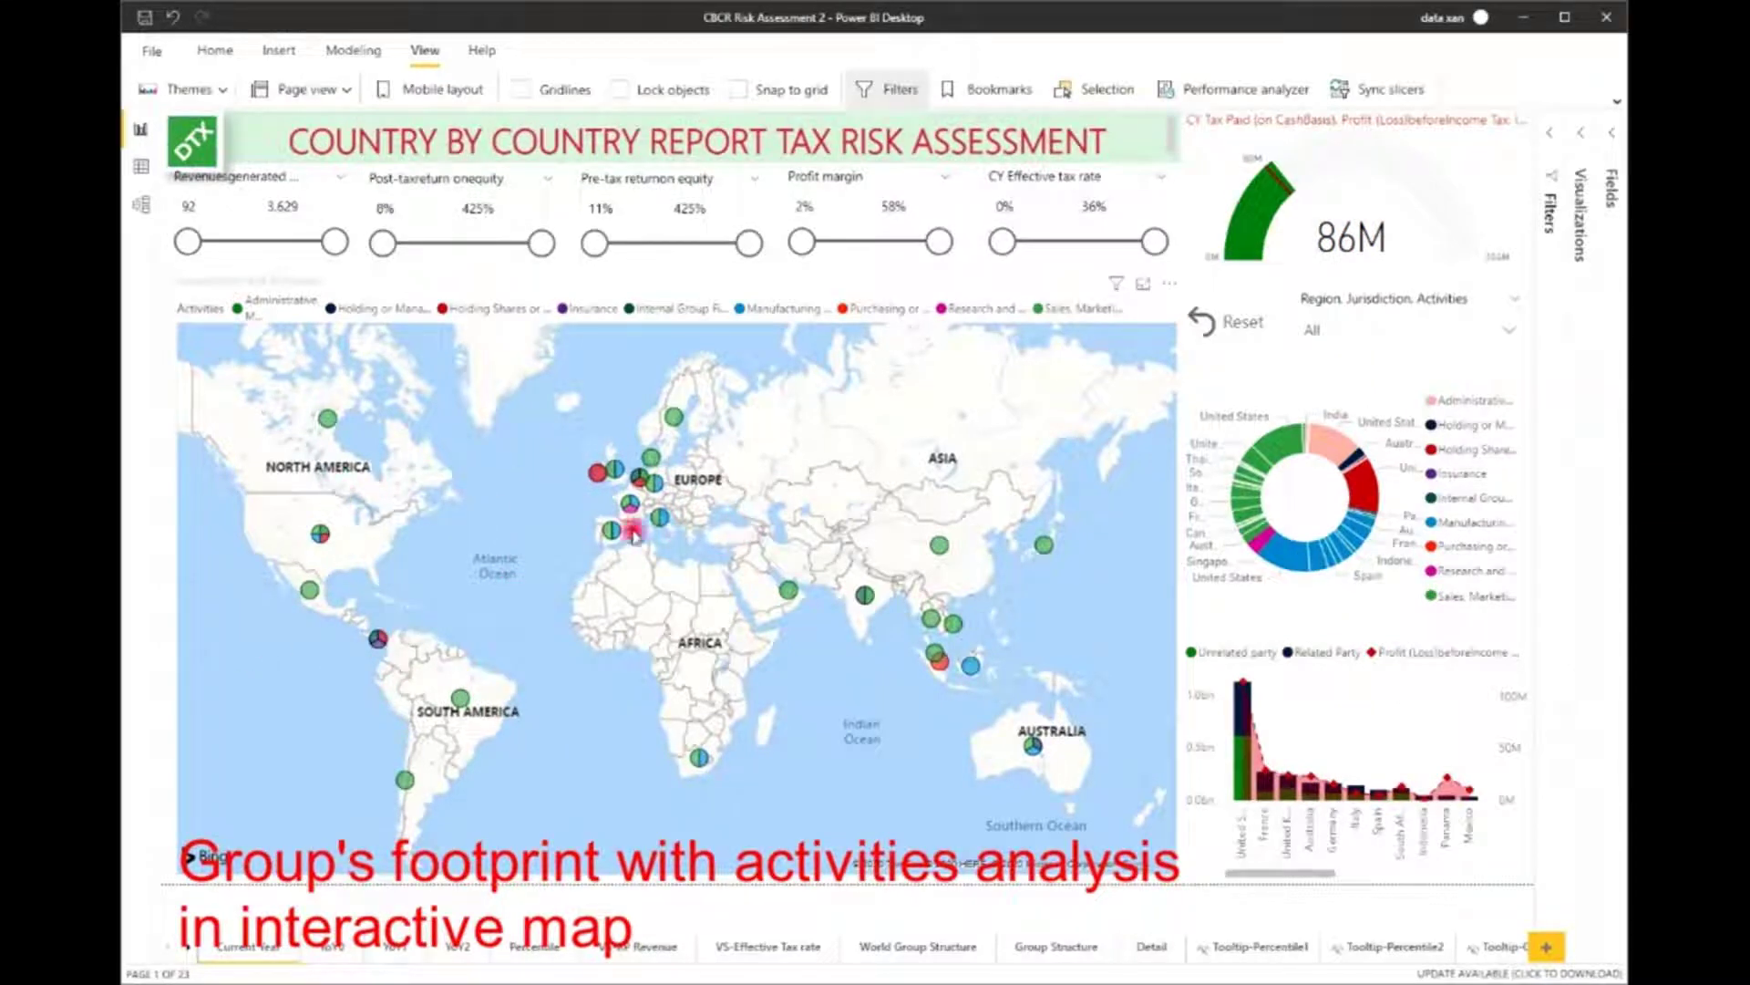
pyautogui.moveTo(321, 533)
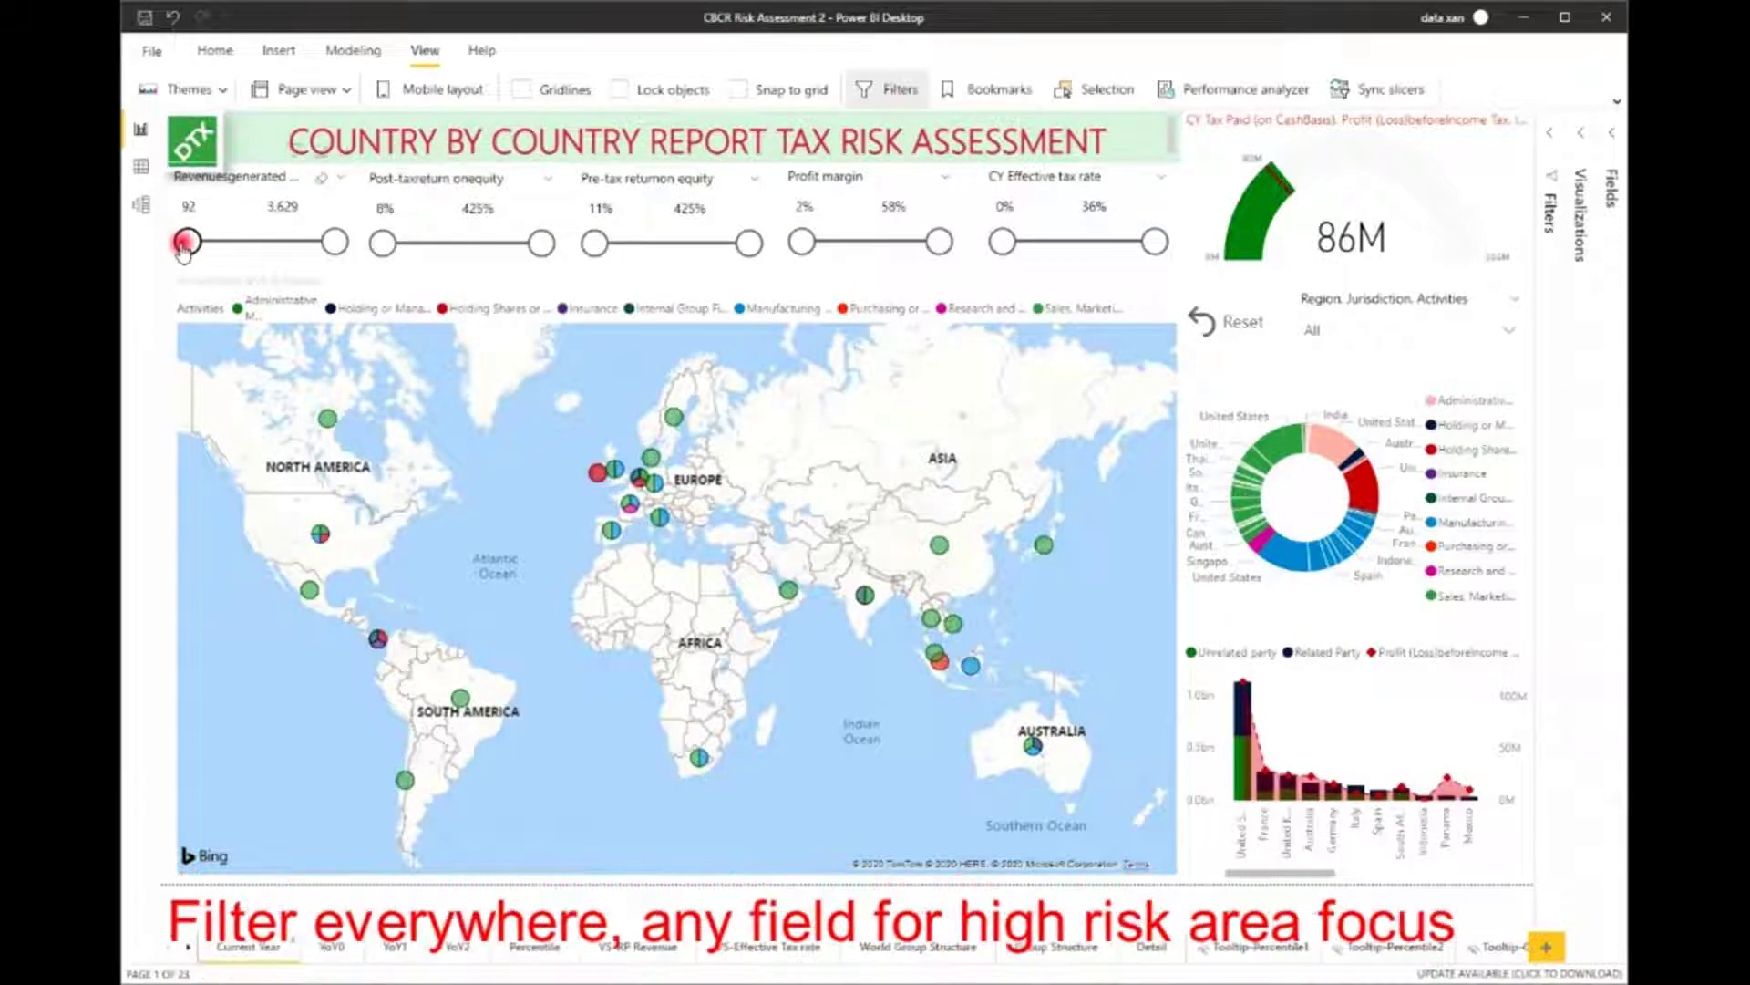
# - Set the minimum revenues generated per employee to 1,483, post-tax return on equity to 137% and pre-tax return on equity to 153%
pyautogui.click(190, 199)
pyautogui.click(186, 239)
pyautogui.moveTo(187, 241); pyautogui.dragTo(245, 242)
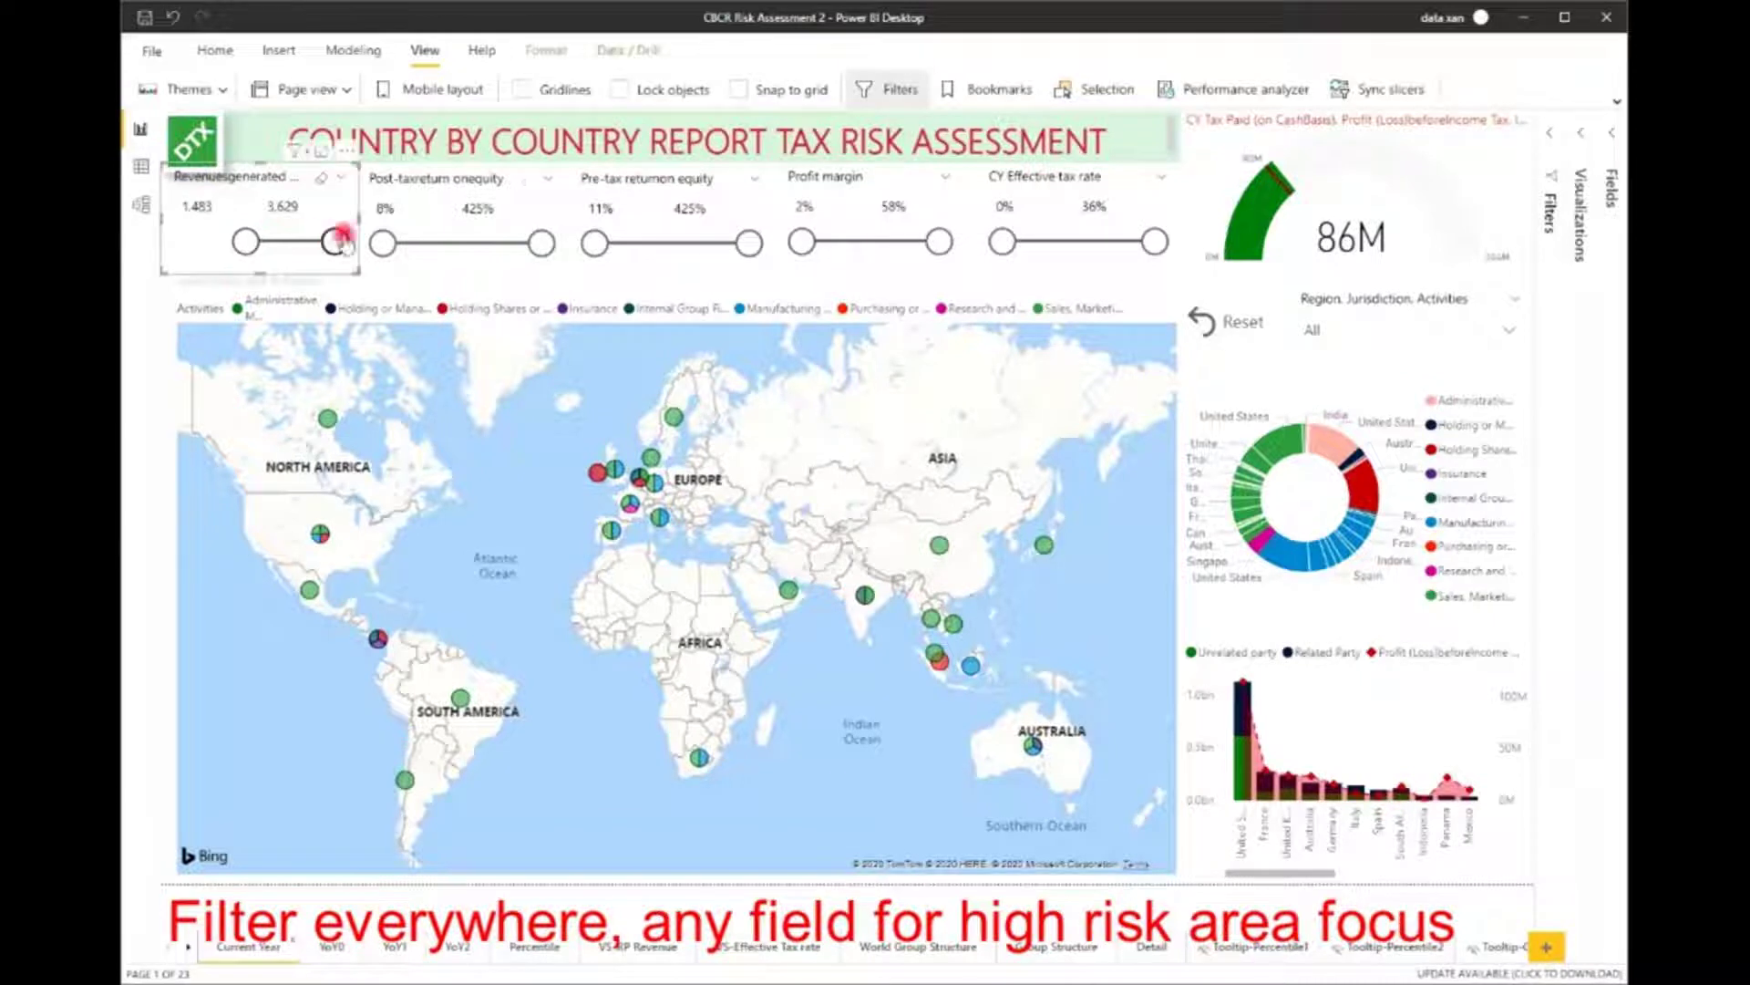
pyautogui.moveTo(386, 244); pyautogui.dragTo(432, 244)
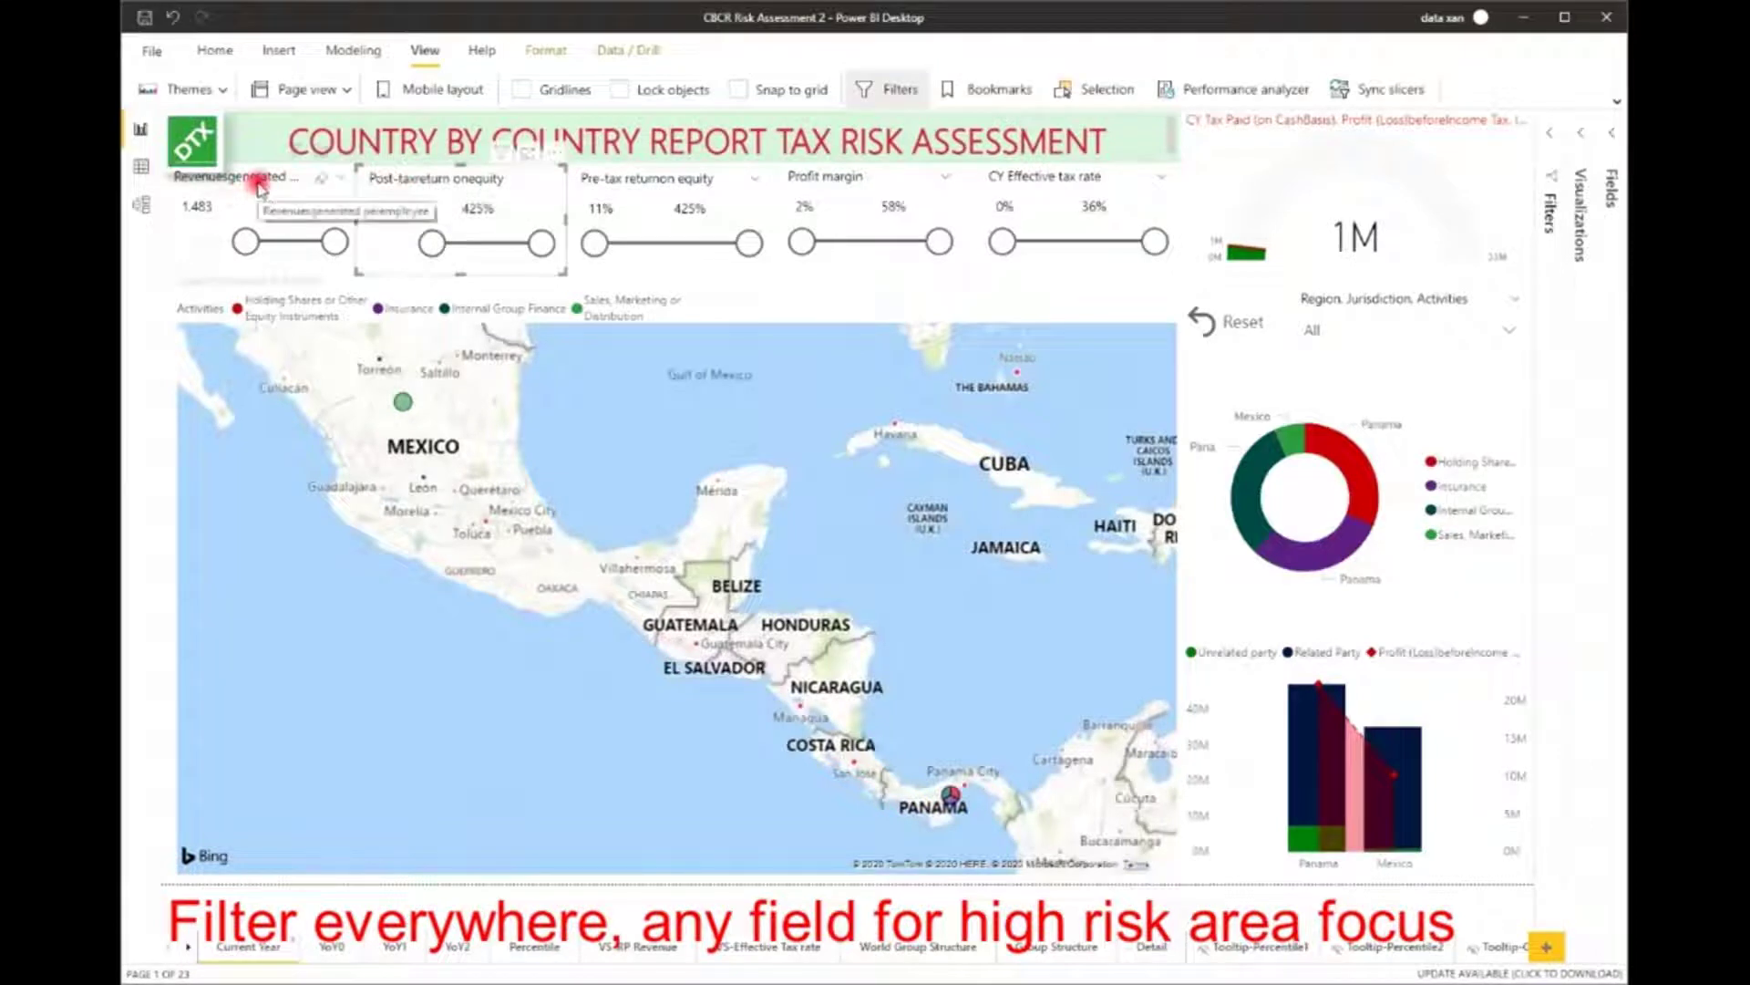
pyautogui.moveTo(594, 243); pyautogui.dragTo(648, 244)
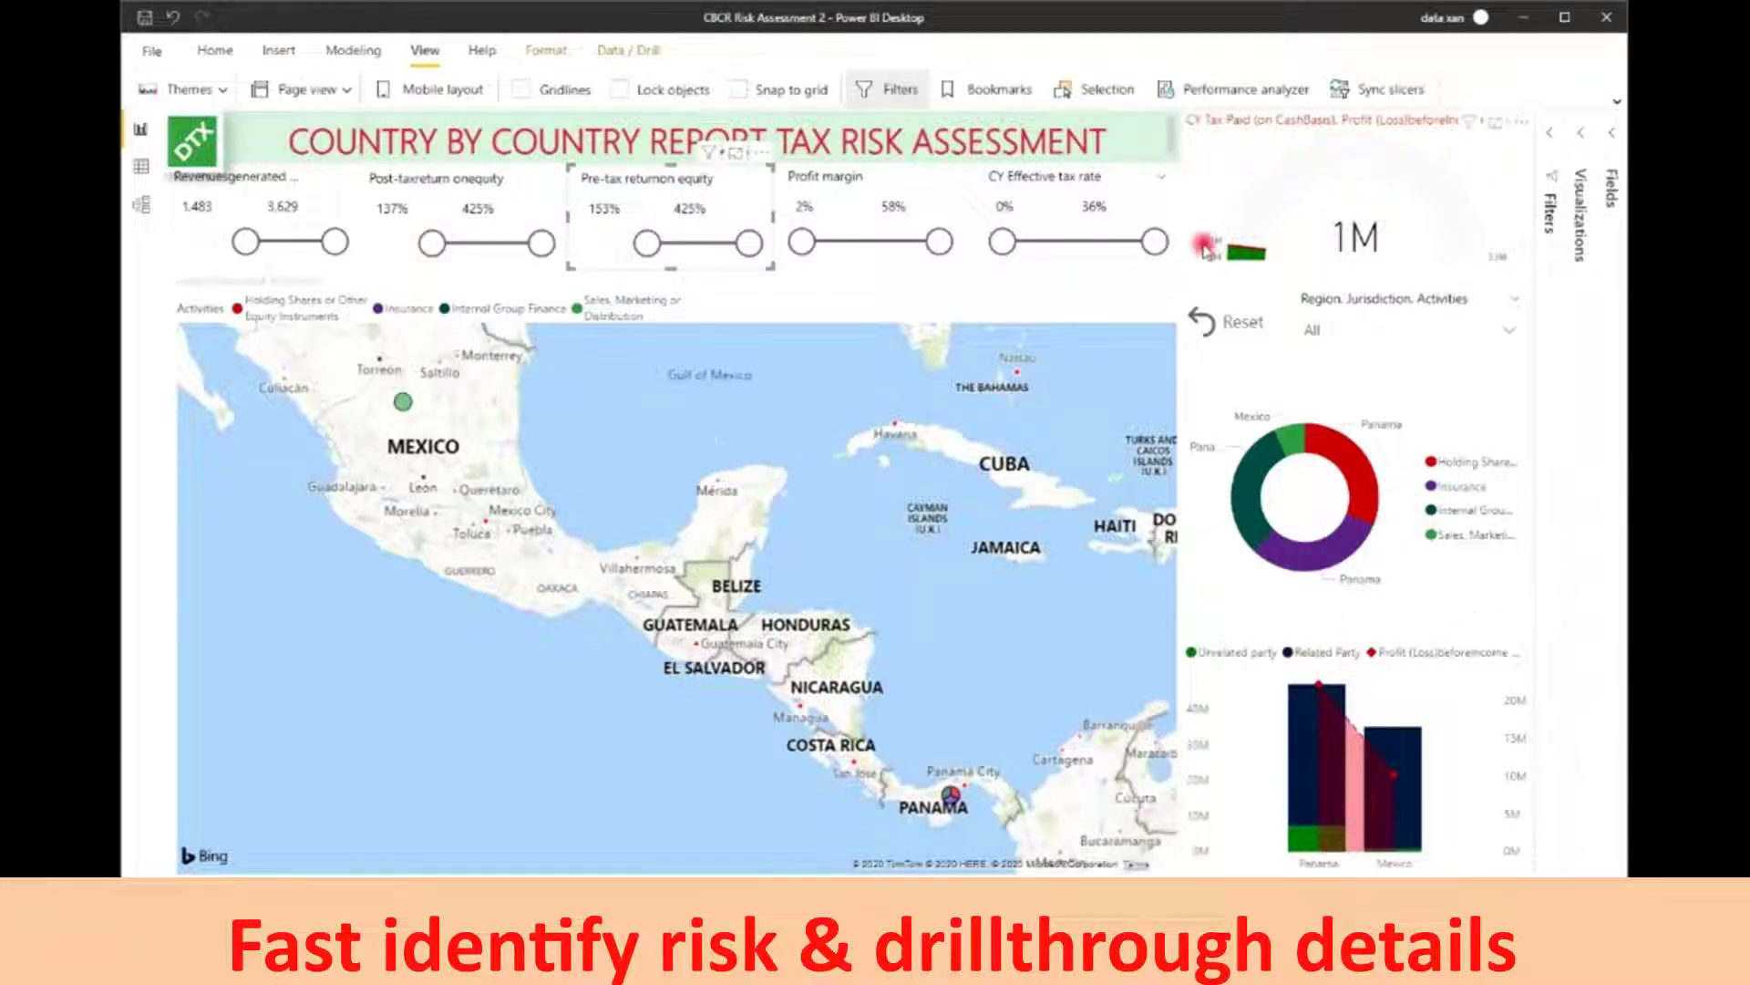
pyautogui.moveTo(1249, 254)
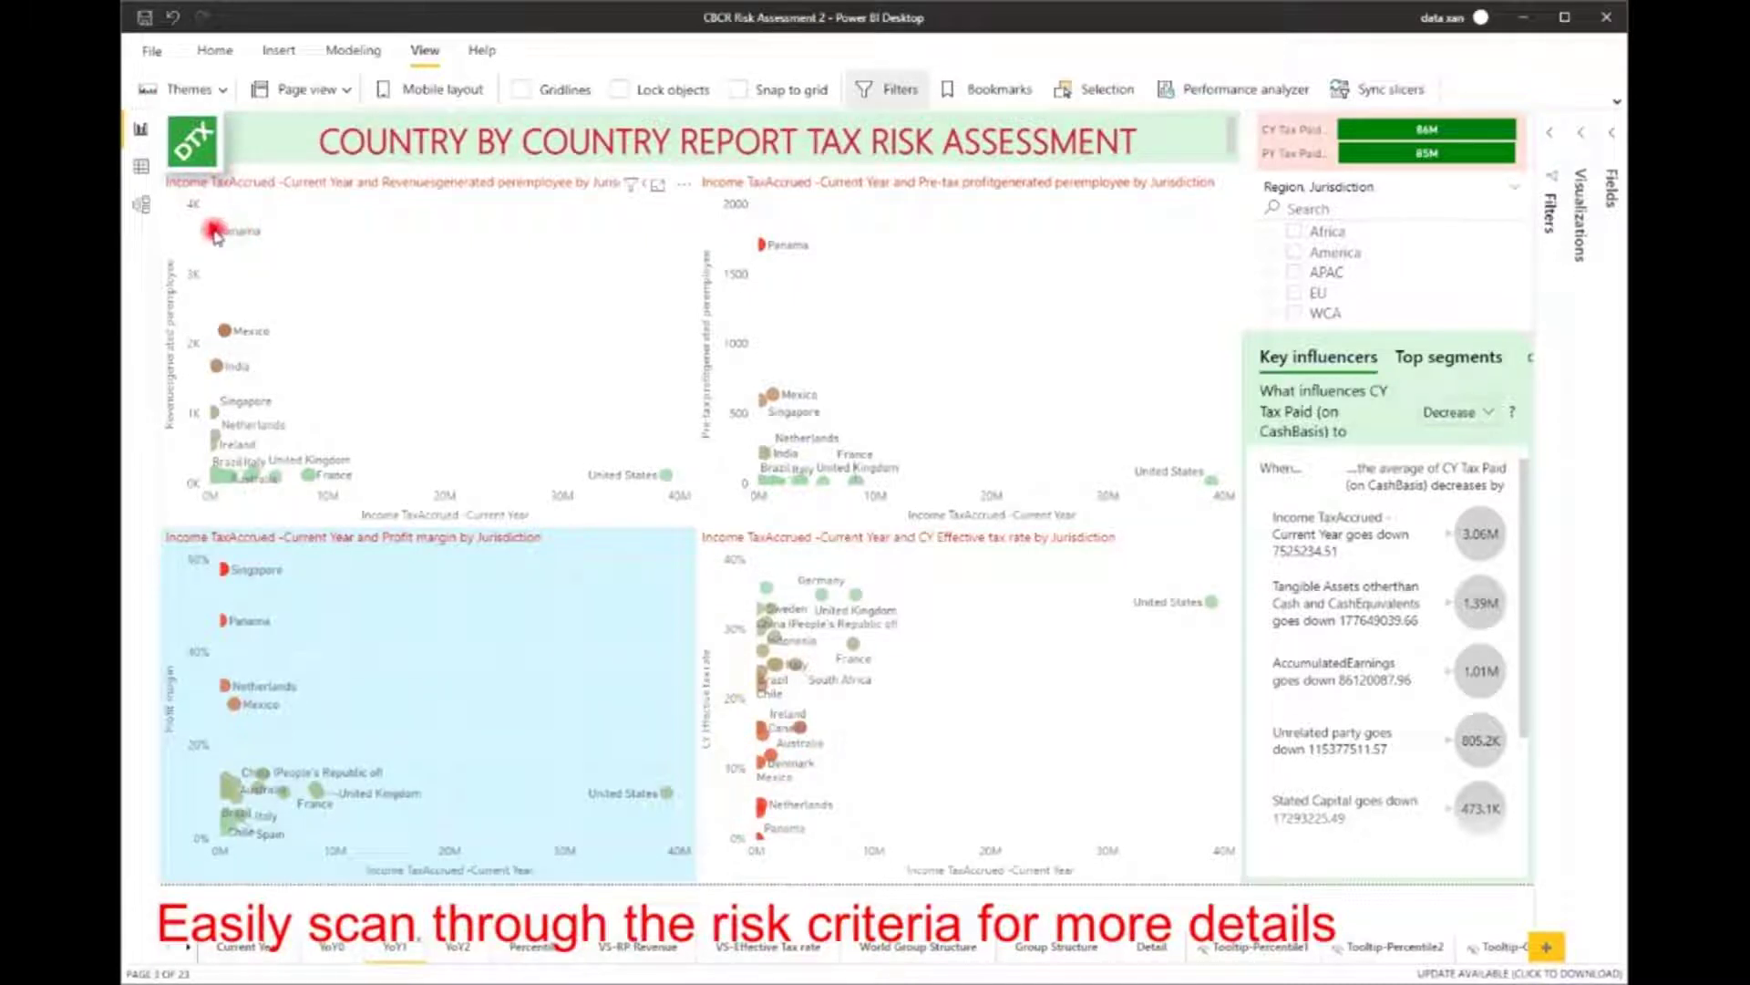
# - Examine the key influencers on CY Tax Paid, opening the details for Income TaxAccrued - Current Year and for Tangible Assets
pyautogui.click(278, 260)
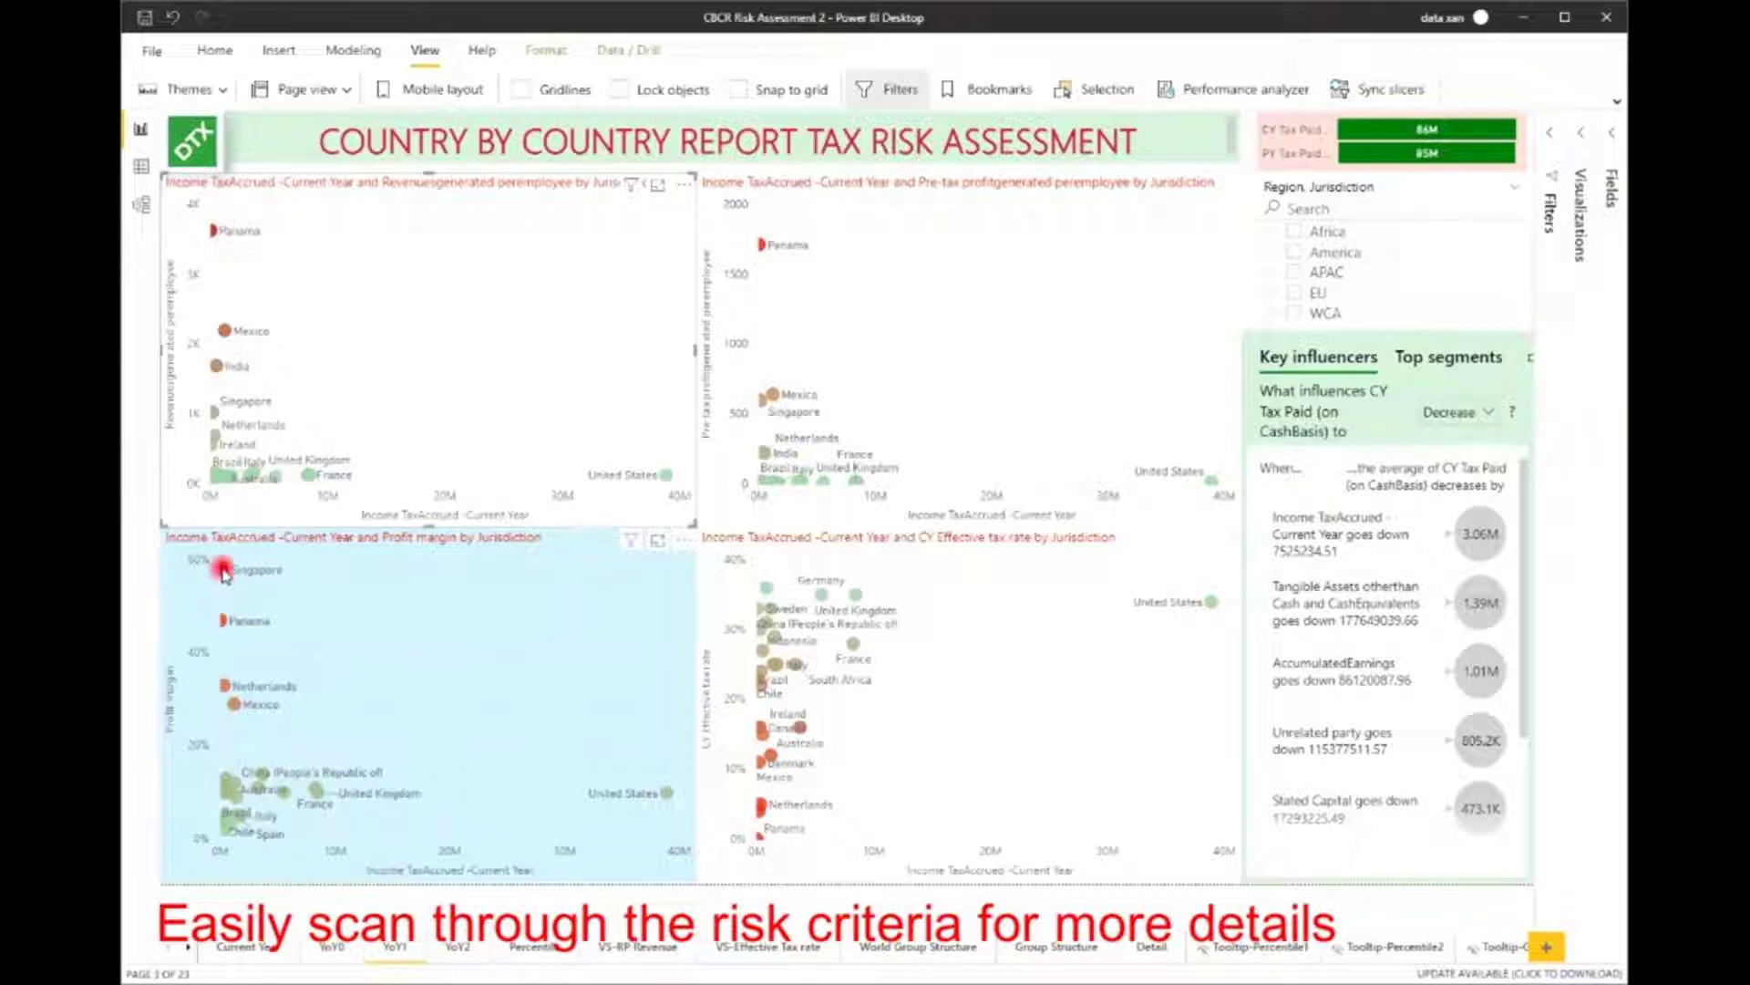
pyautogui.moveTo(224, 572)
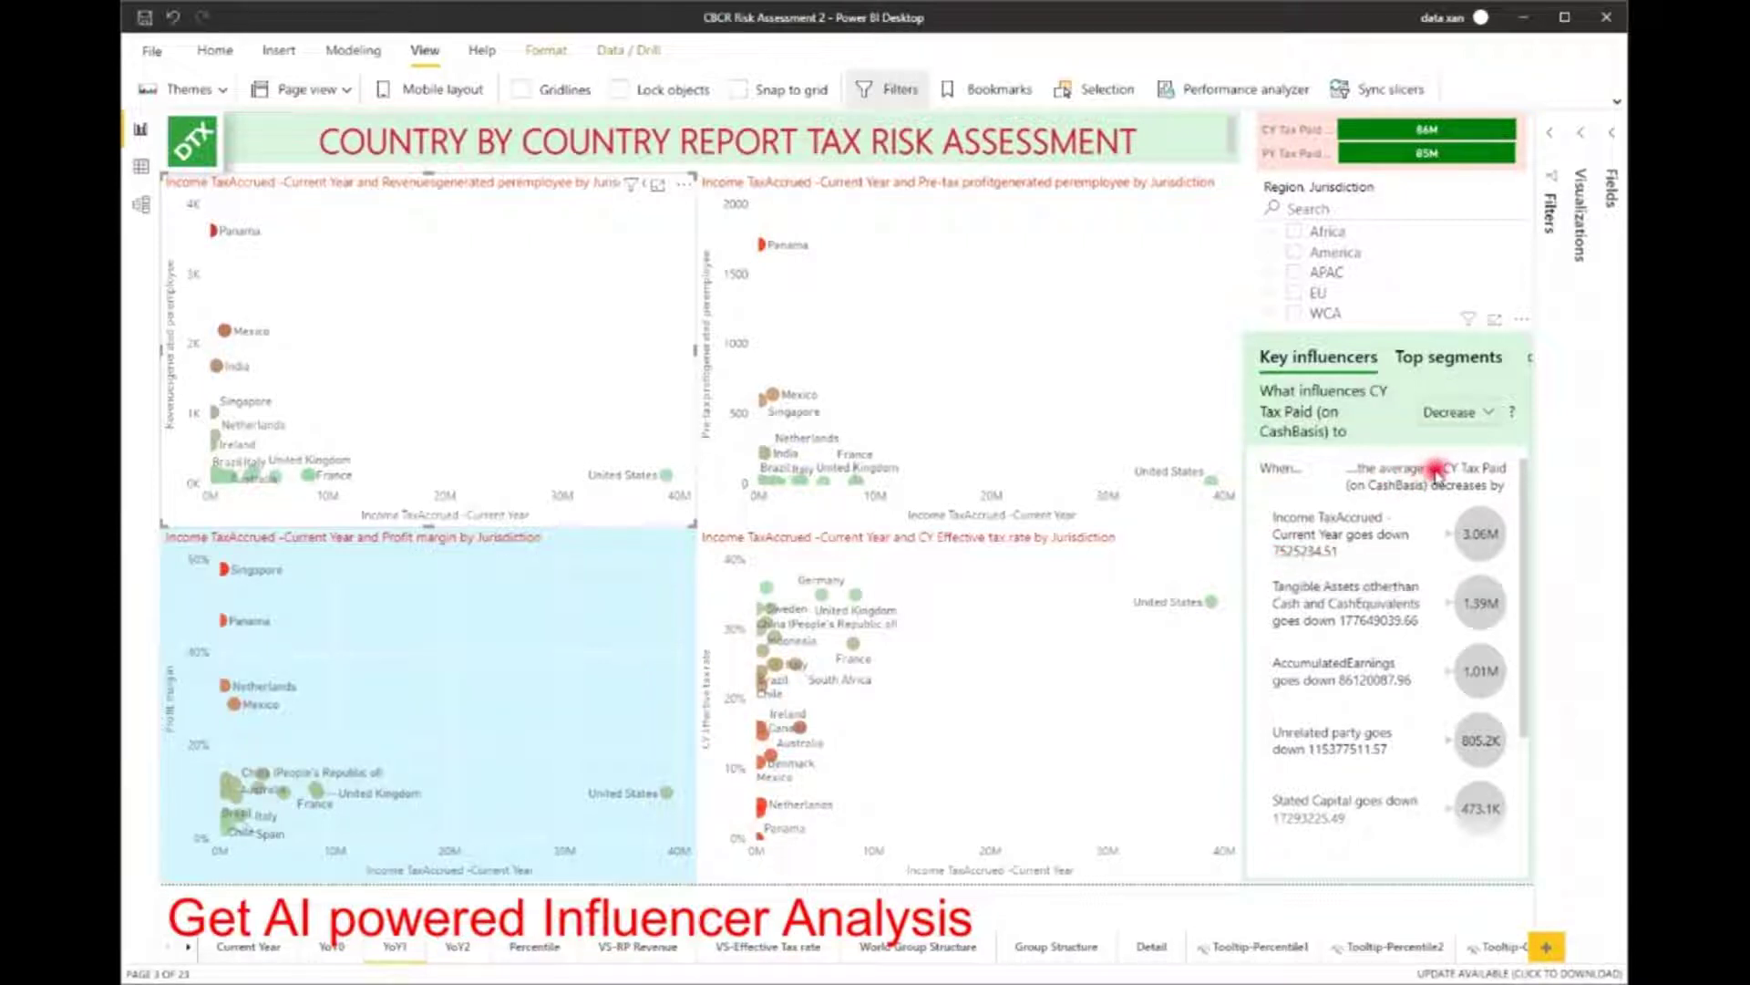
pyautogui.click(1467, 543)
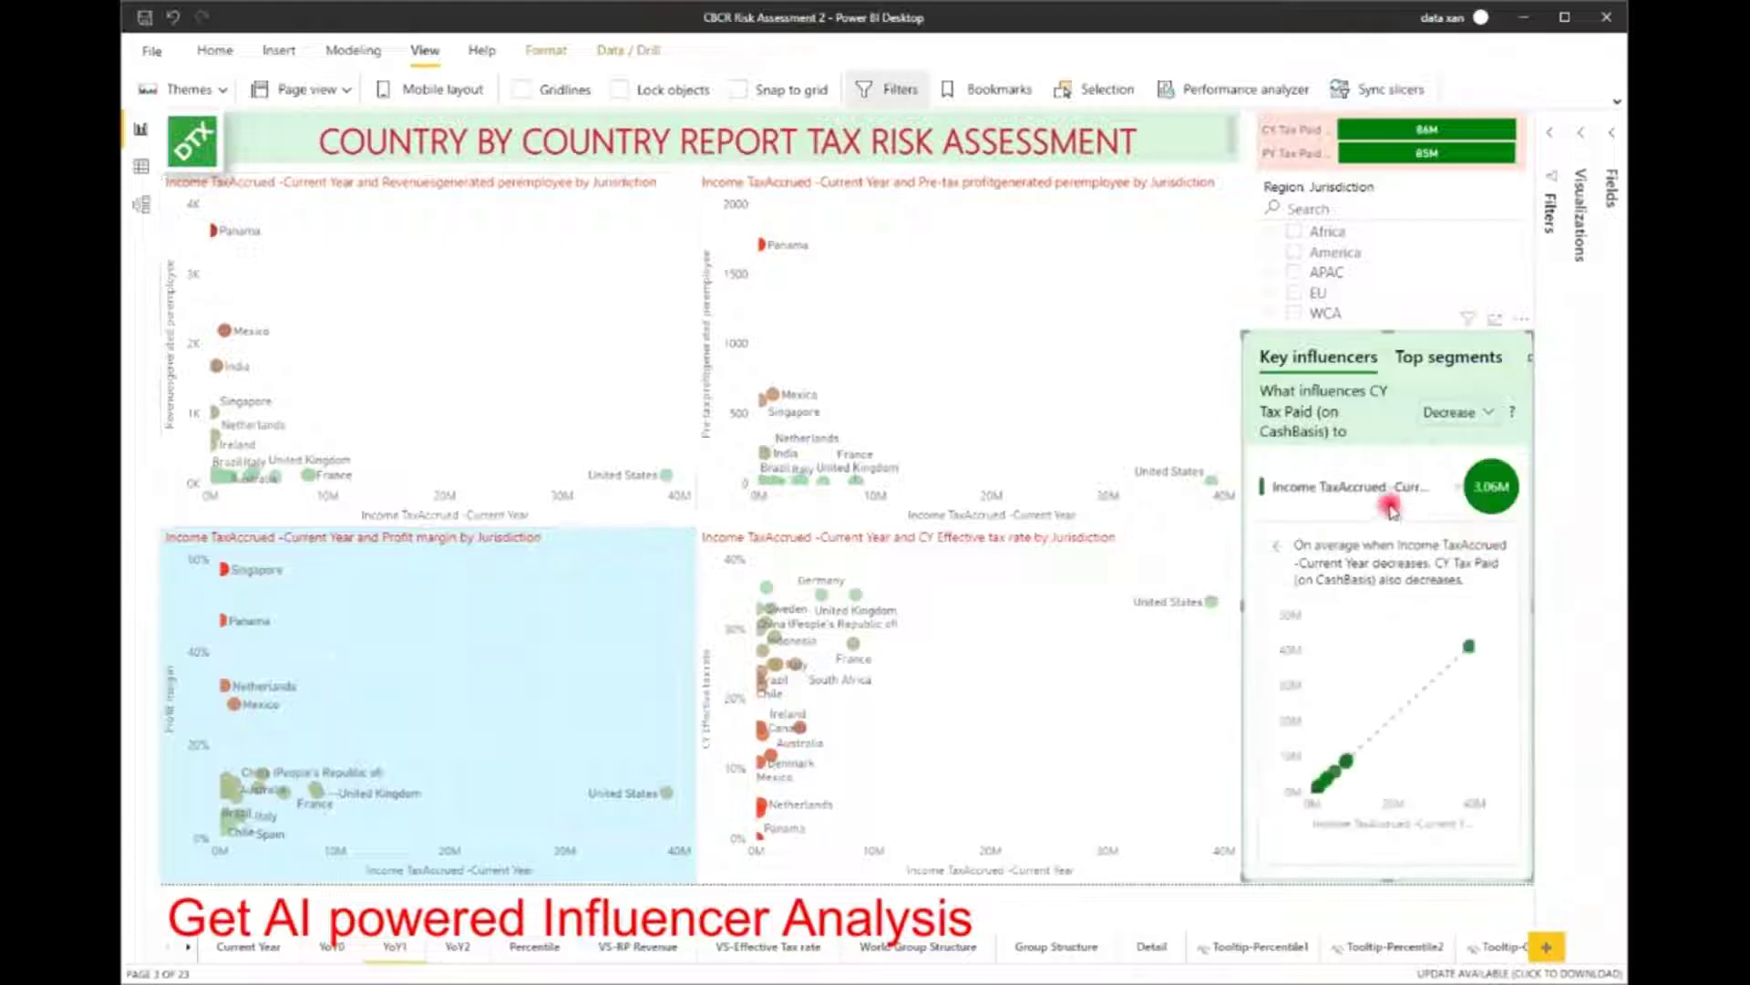
pyautogui.click(1274, 550)
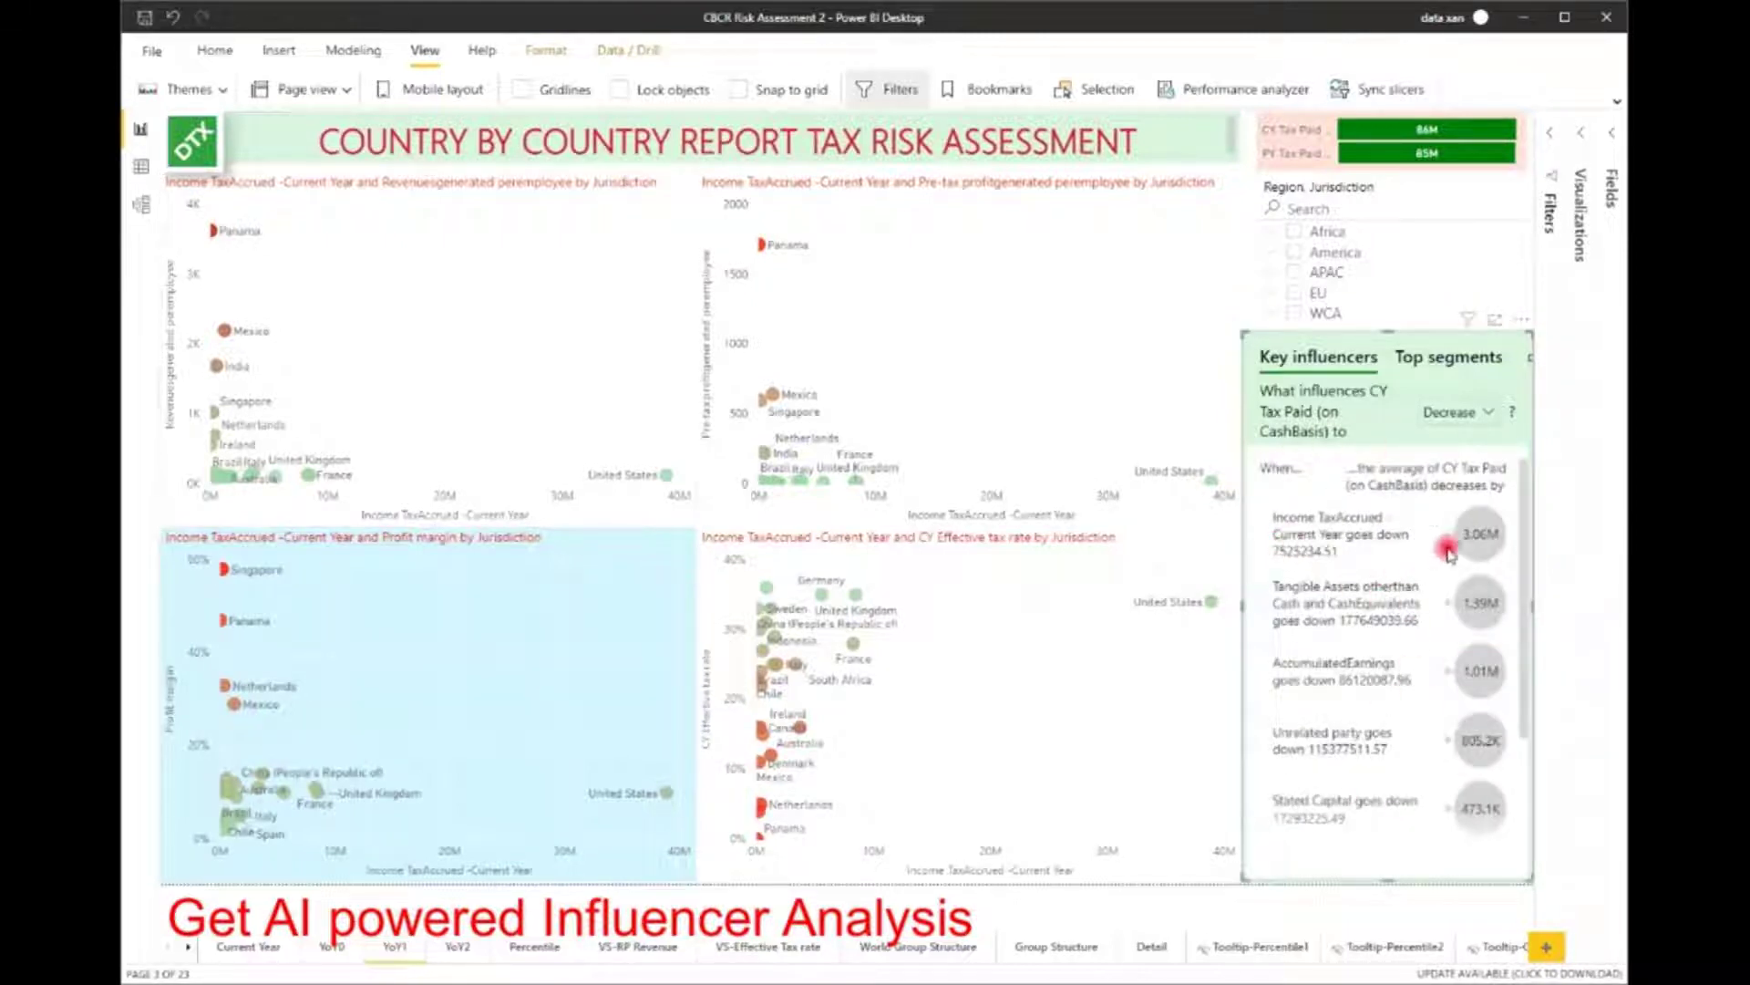
pyautogui.click(1484, 602)
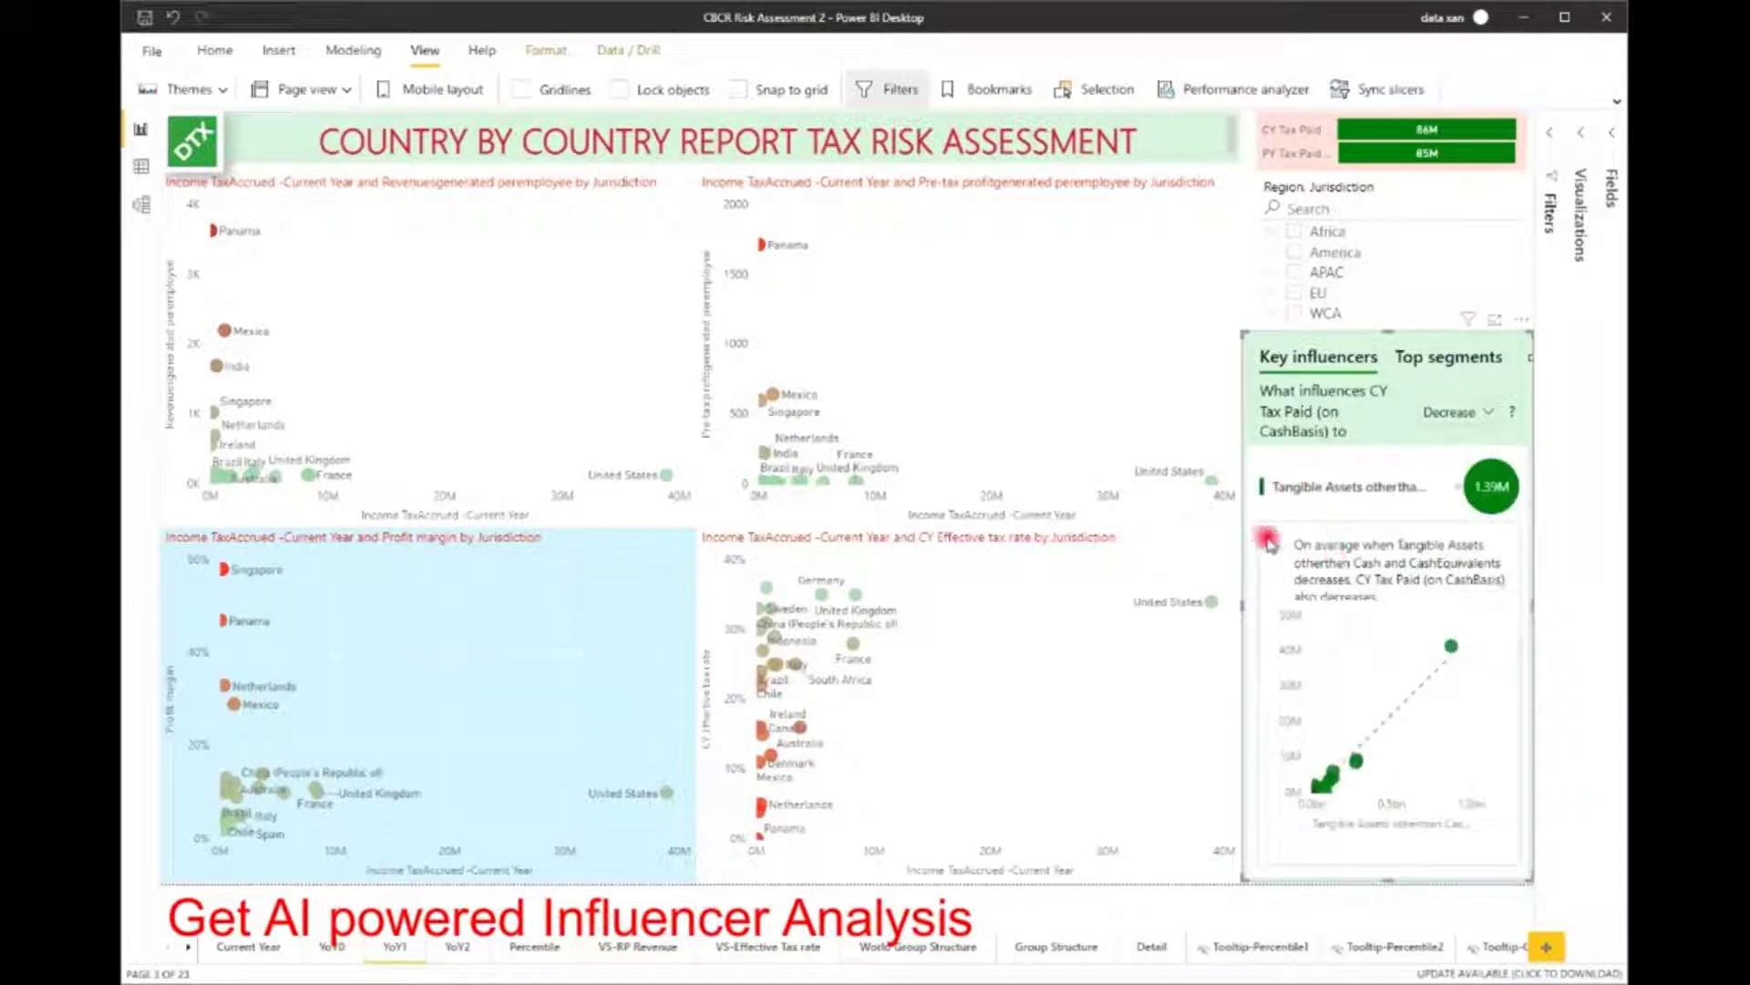
pyautogui.click(1286, 550)
pyautogui.scroll(-3, 1289, 552)
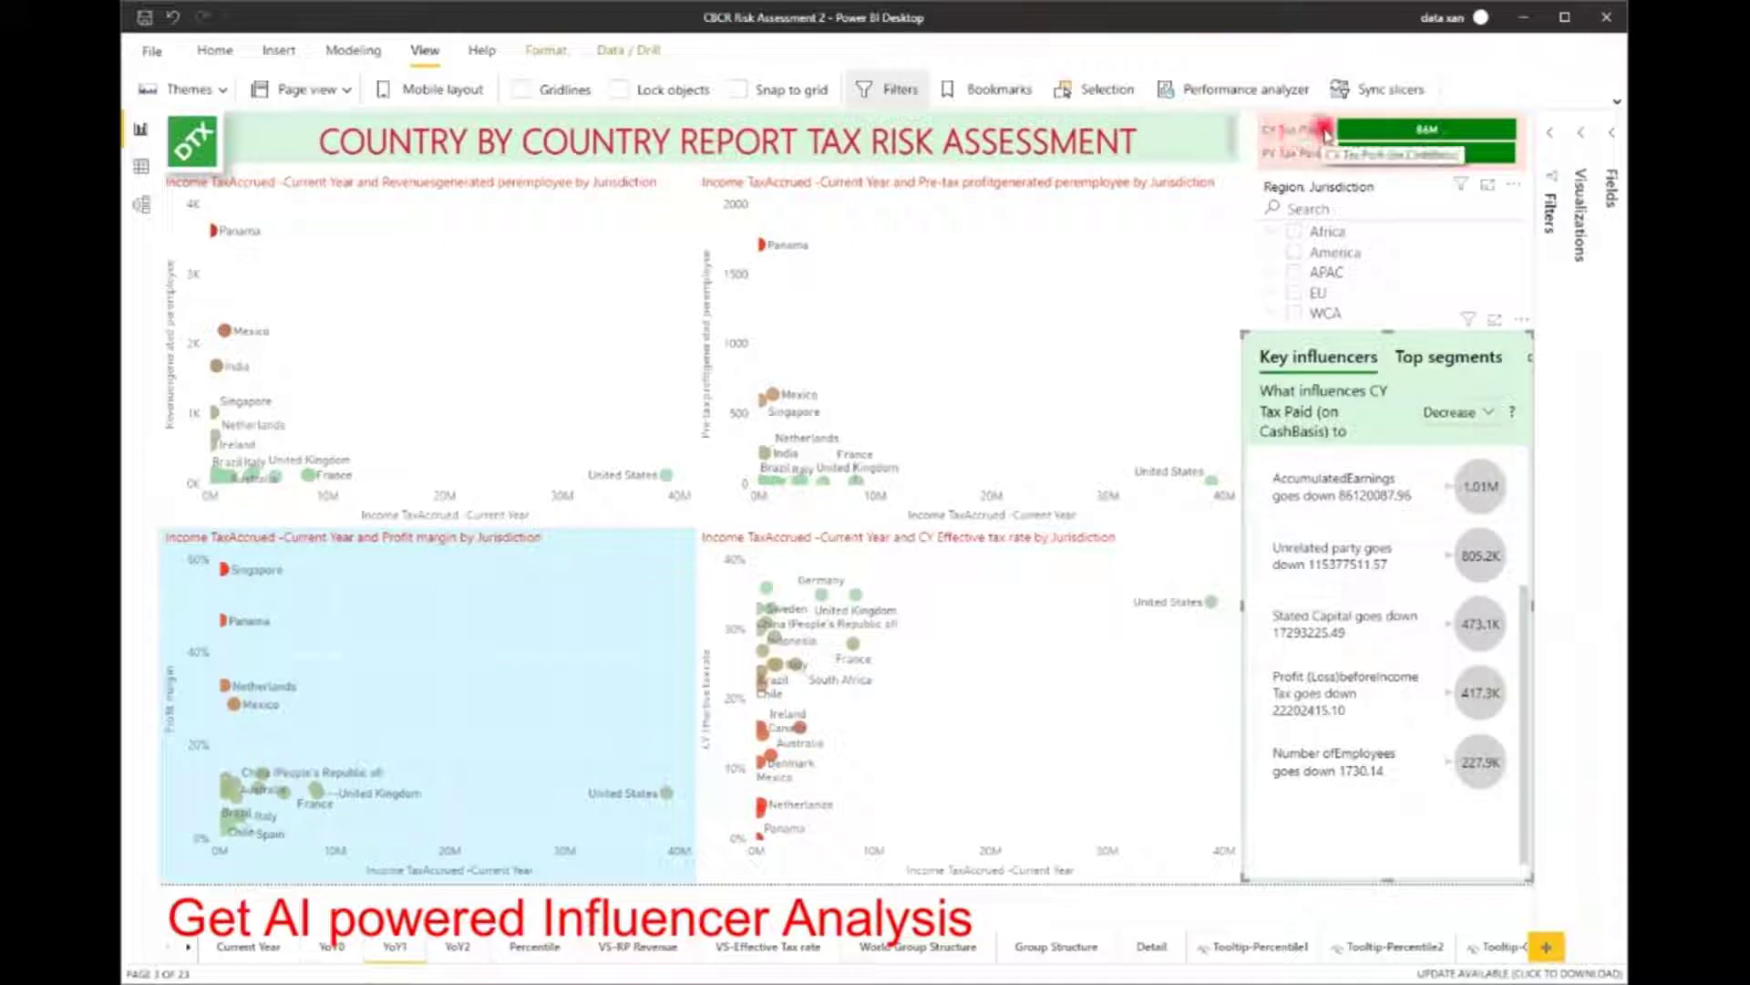
# - Filter the YoY1 page by Africa, America, APAC, EU and WCA one at a time, and by South Africa alone
pyautogui.click(1295, 232)
pyautogui.click(1295, 253)
pyautogui.click(1295, 272)
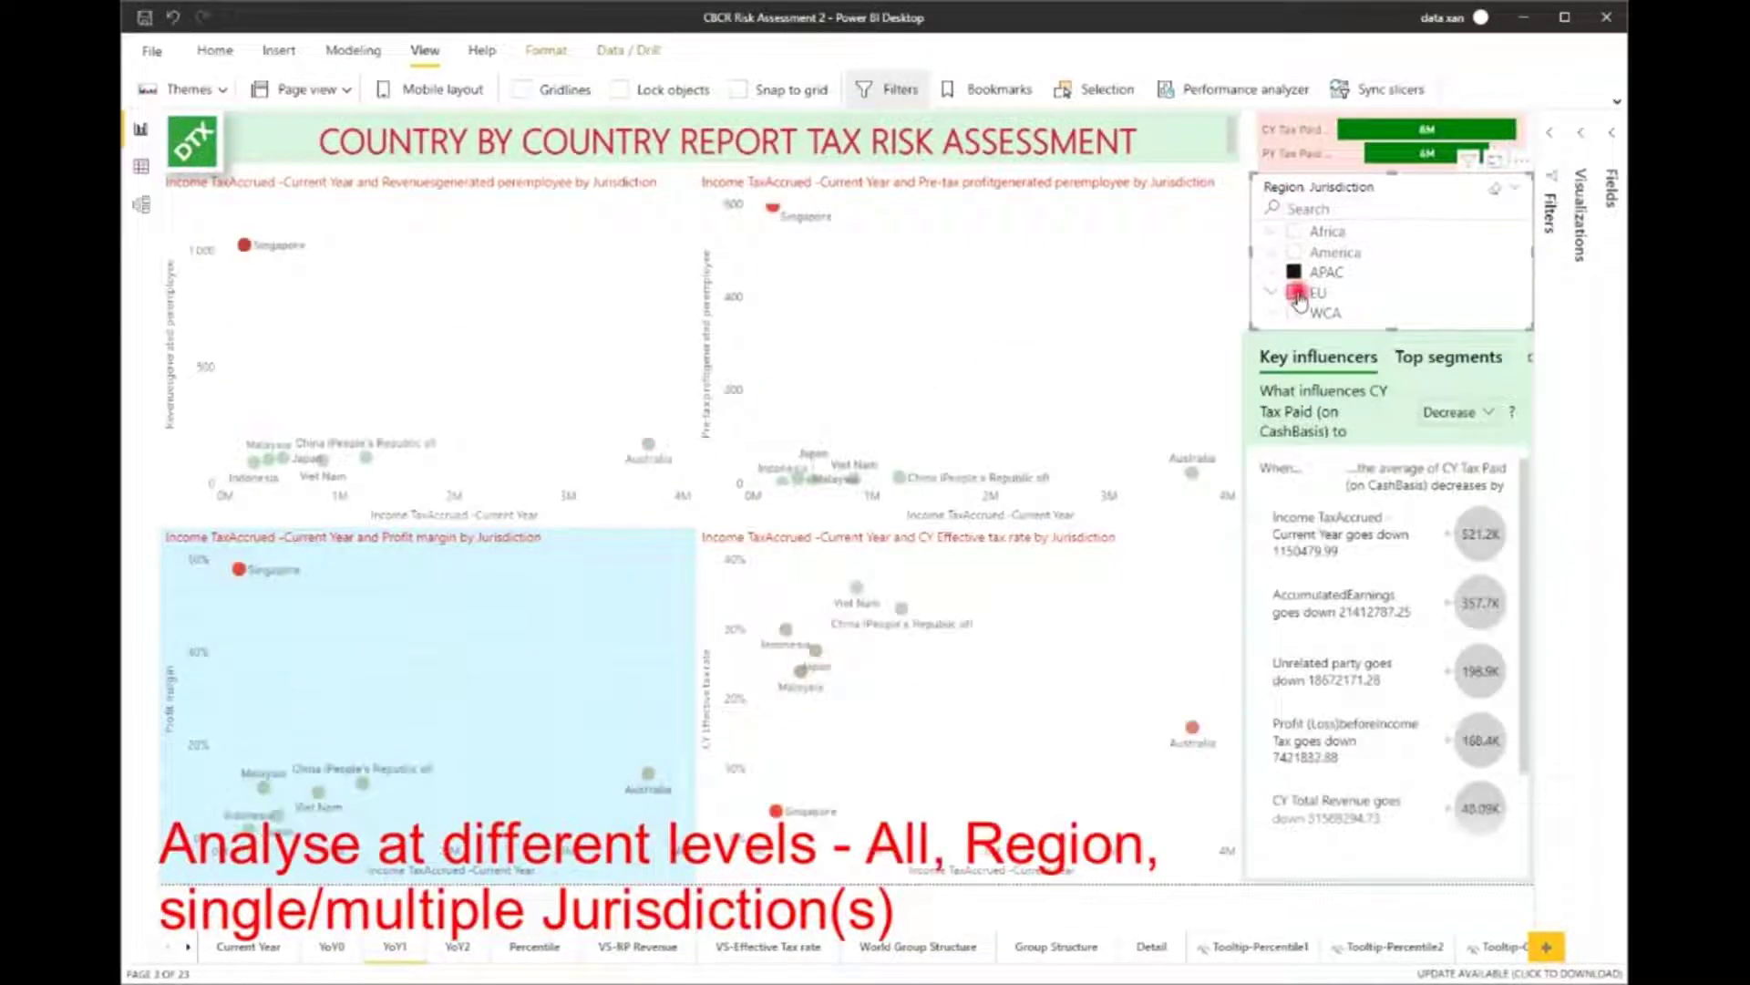
pyautogui.click(1294, 292)
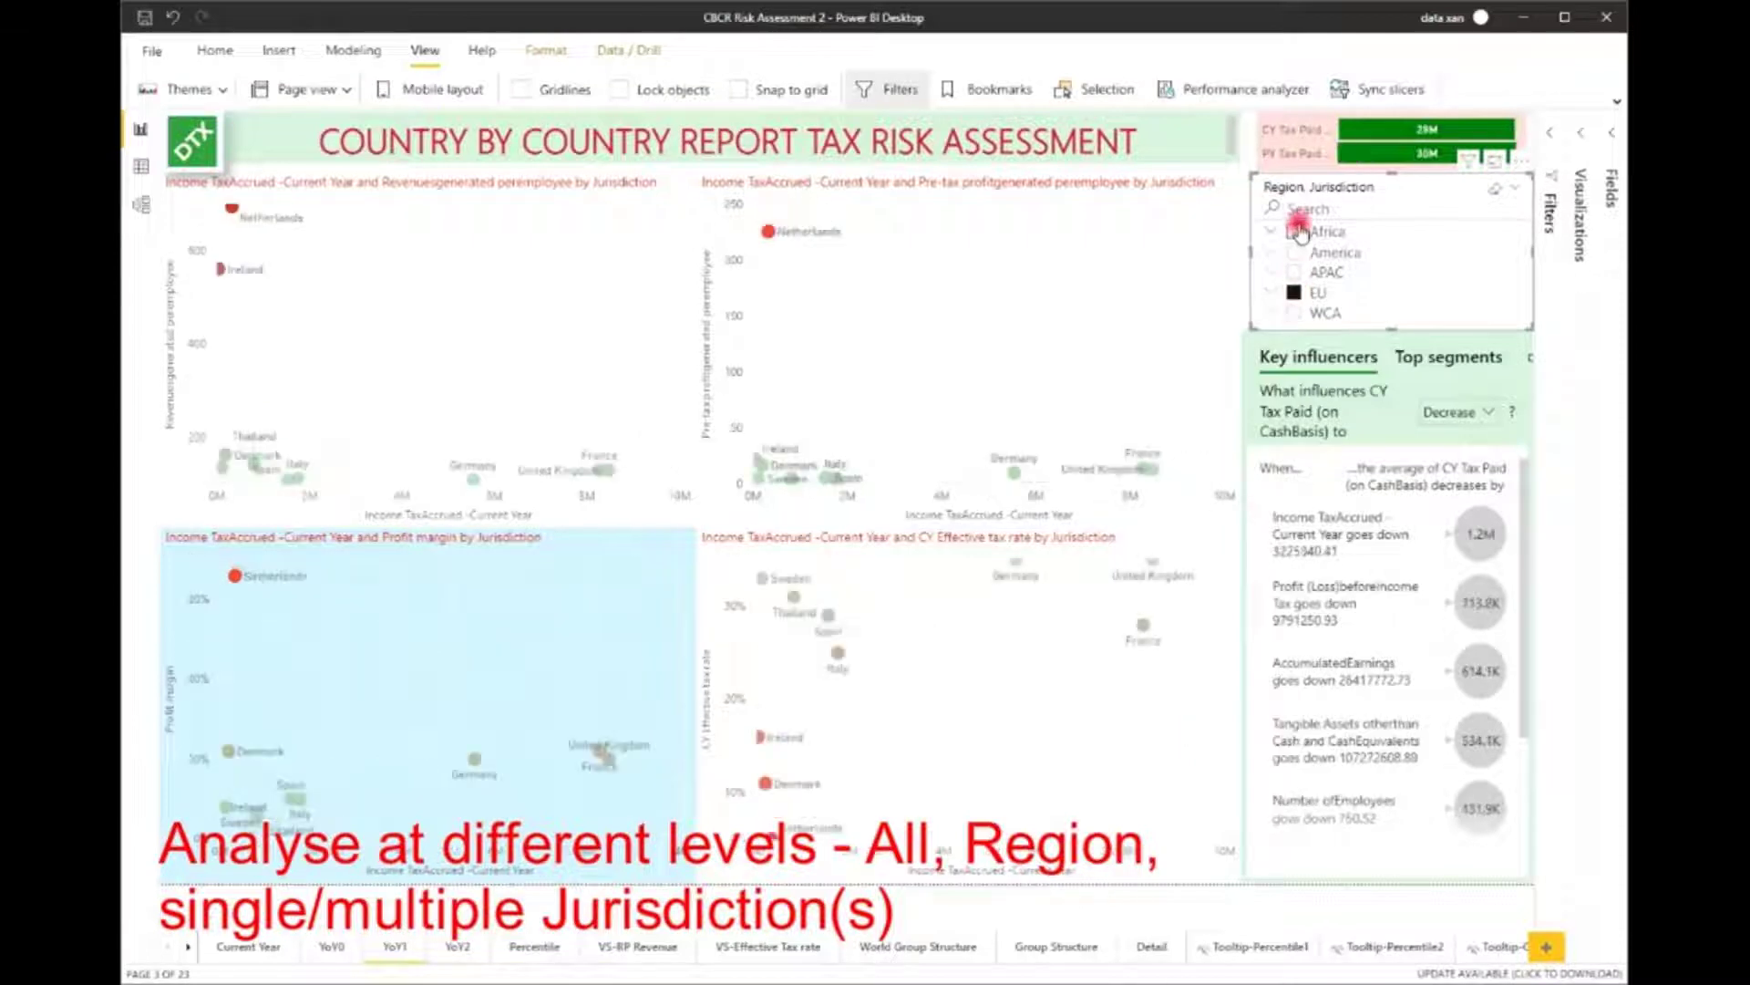
pyautogui.click(1295, 313)
pyautogui.click(1274, 232)
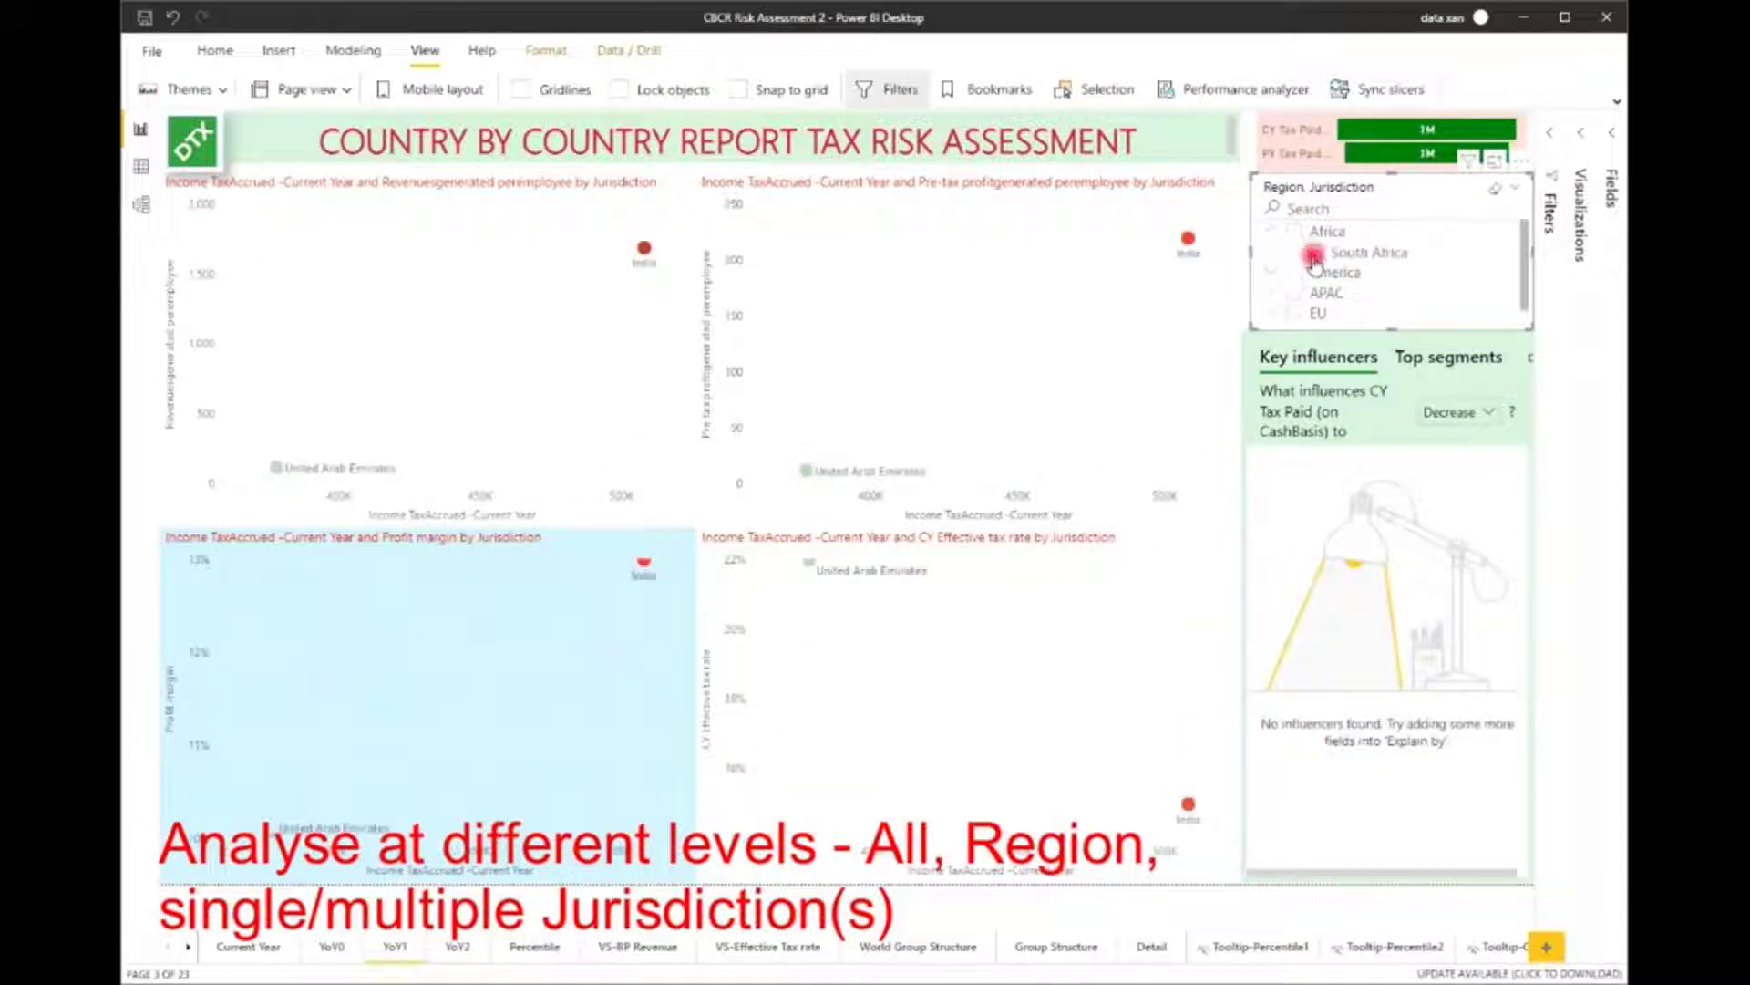
pyautogui.click(1312, 252)
# - Filter the YoY1 page to Brazil, Canada, Panama and United States together, and clear the jurisdiction selection
pyautogui.click(1274, 273)
pyautogui.click(1315, 292)
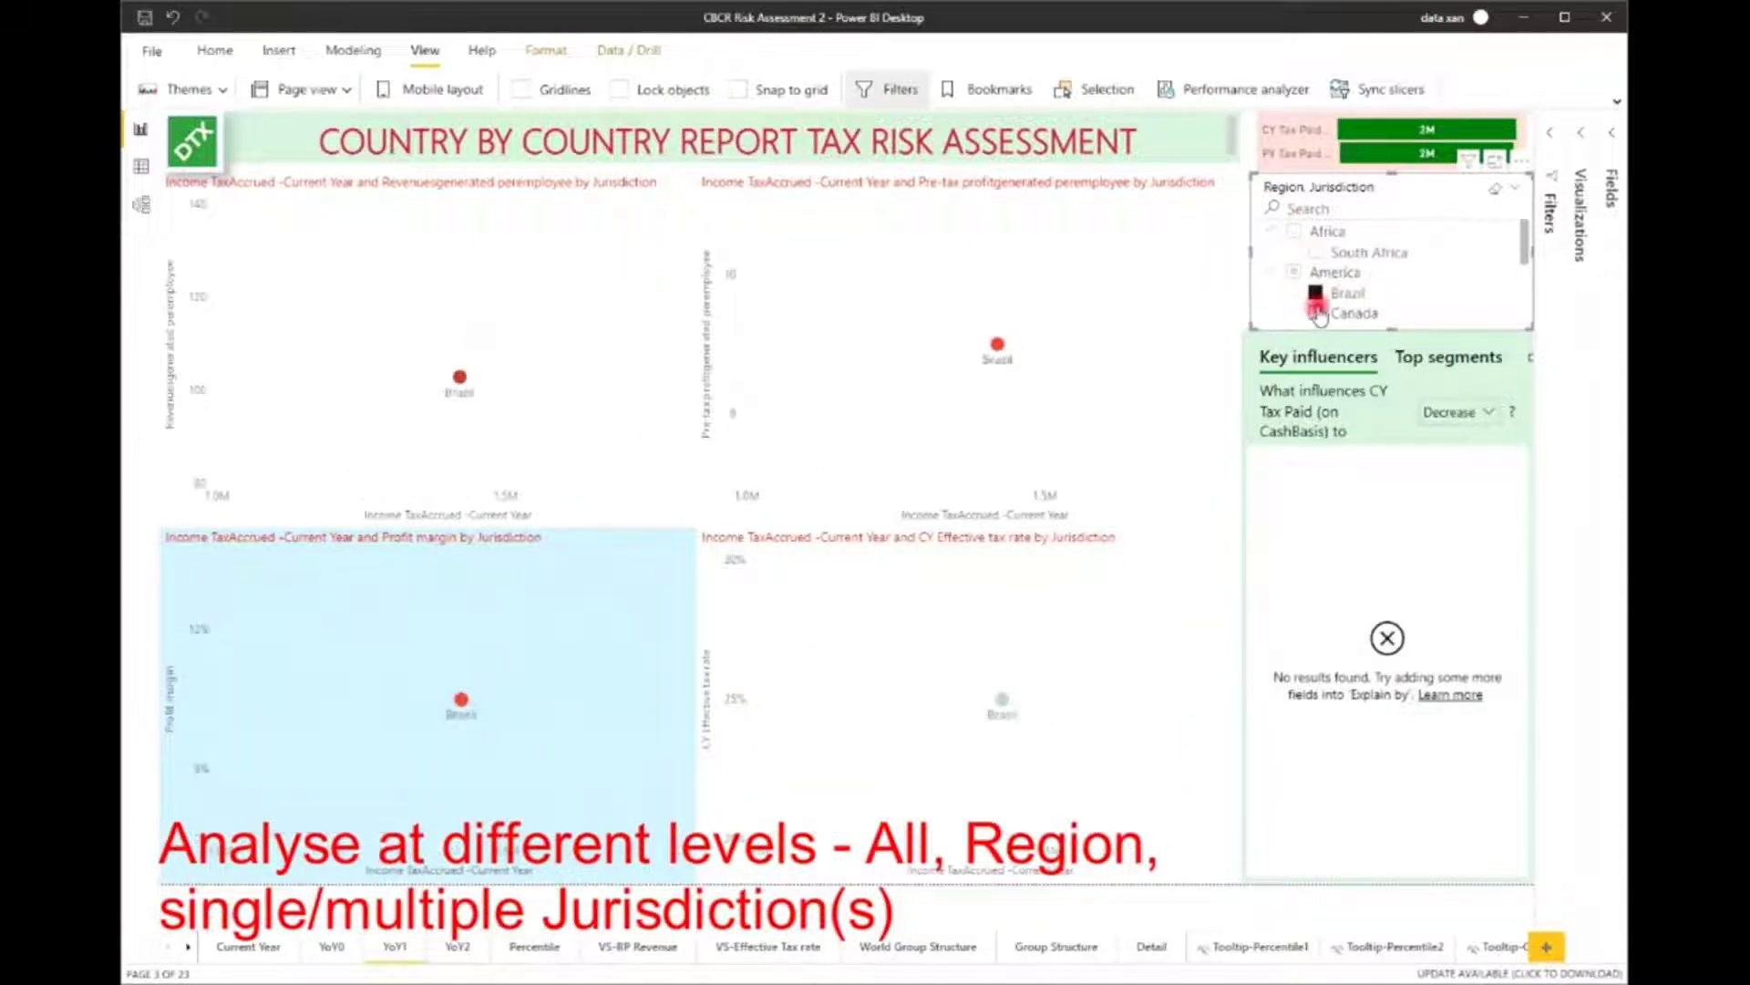
pyautogui.keyDown('ctrl'); pyautogui.click(1315, 313); pyautogui.keyUp('ctrl')
pyautogui.scroll(-1, 1336, 271)
pyautogui.keyDown('ctrl'); pyautogui.click(1315, 267); pyautogui.keyUp('ctrl')
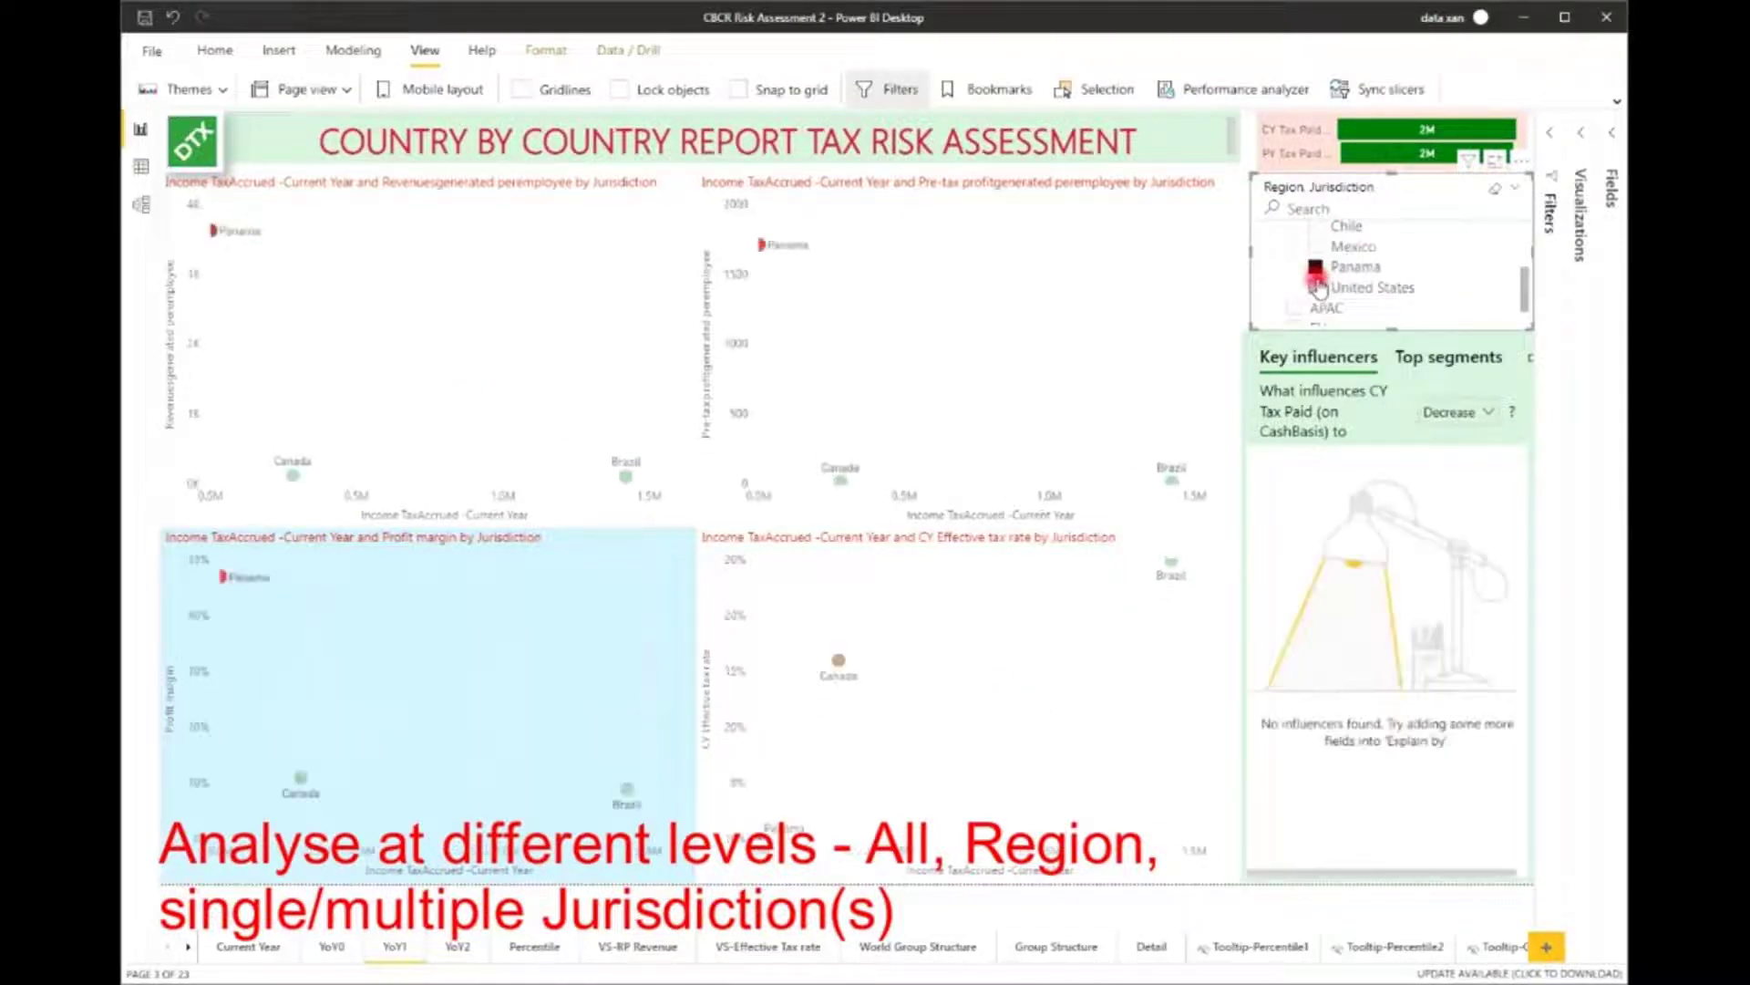
pyautogui.keyDown('ctrl'); pyautogui.click(1318, 287); pyautogui.keyUp('ctrl')
pyautogui.scroll(2, 1367, 265)
pyautogui.click(1495, 188)
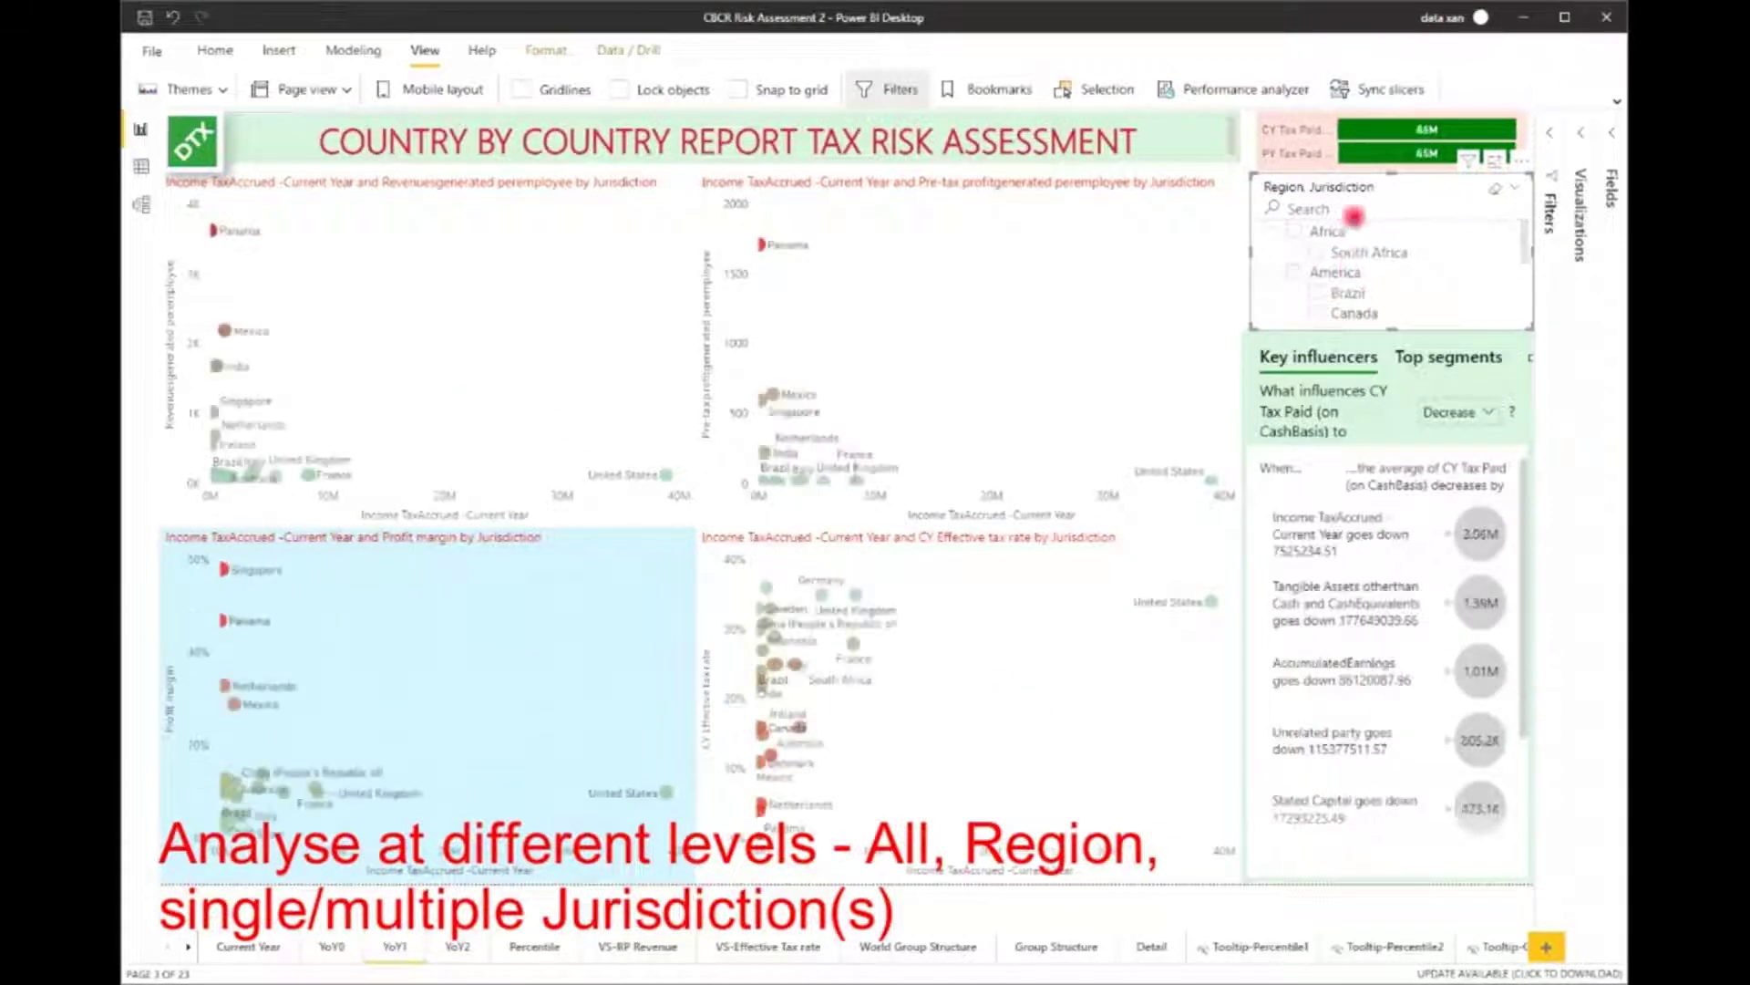
# - Open the YoY2 page, filter it by America and by Africa, and clear the region selection
pyautogui.click(462, 955)
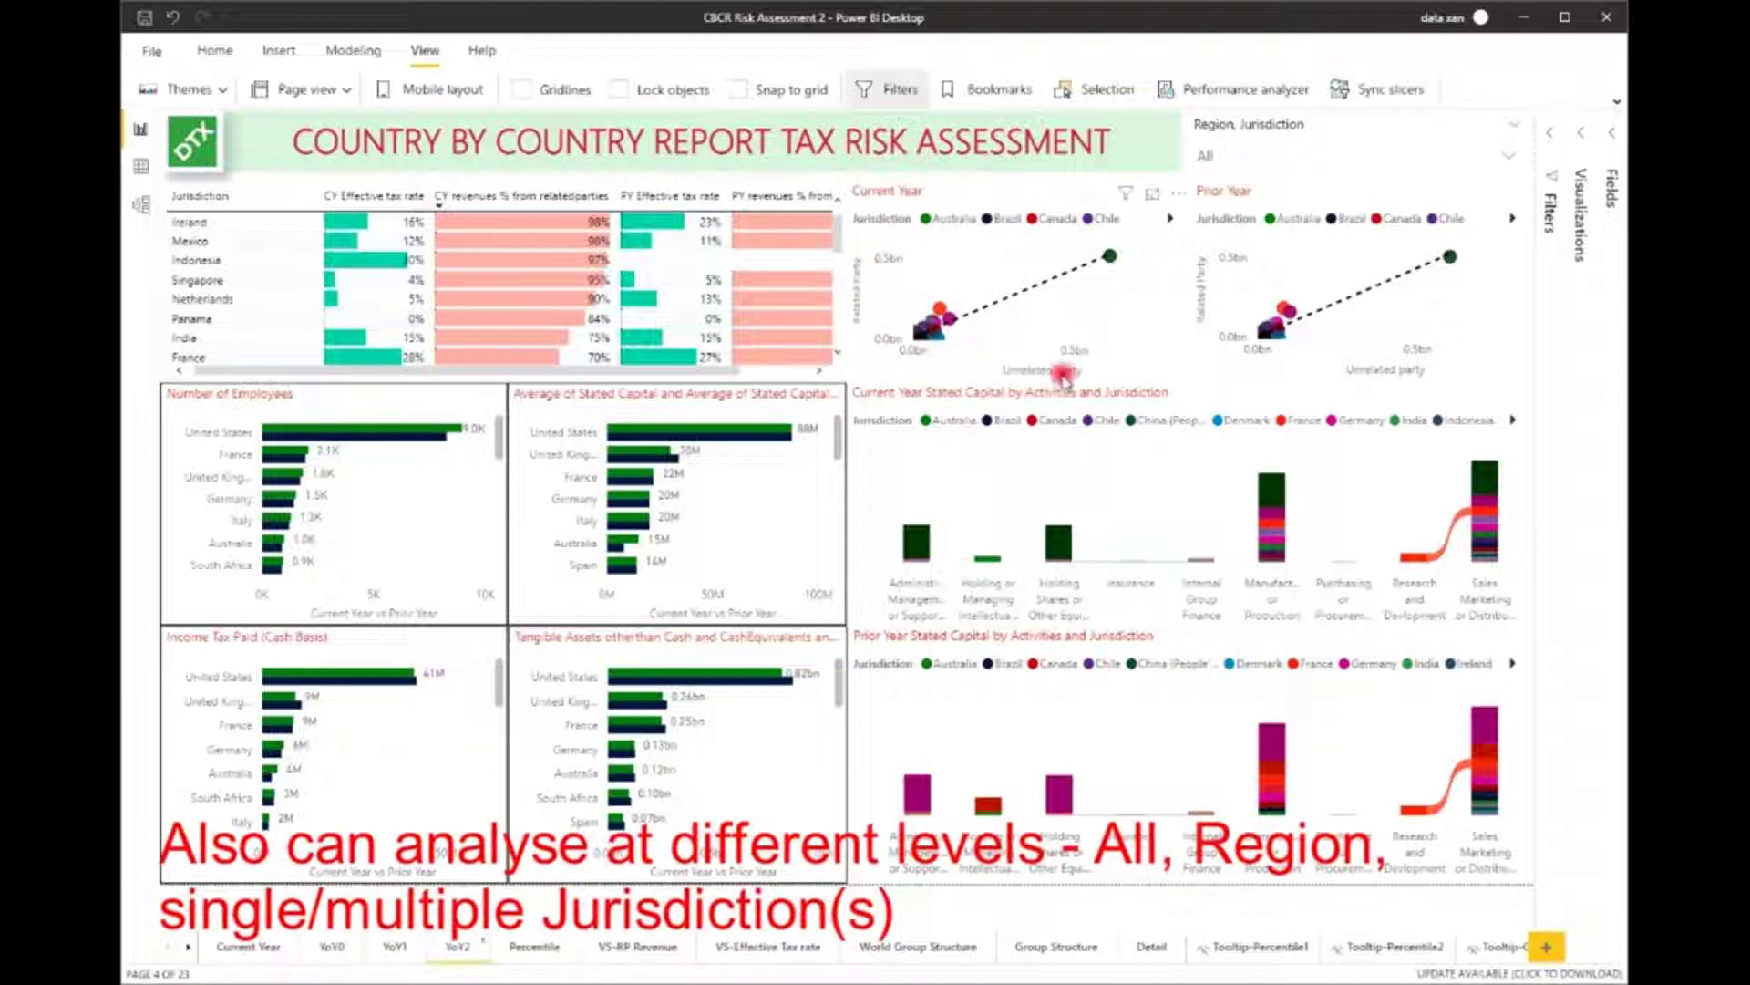
pyautogui.moveTo(937, 332)
pyautogui.click(1220, 157)
pyautogui.click(1230, 224)
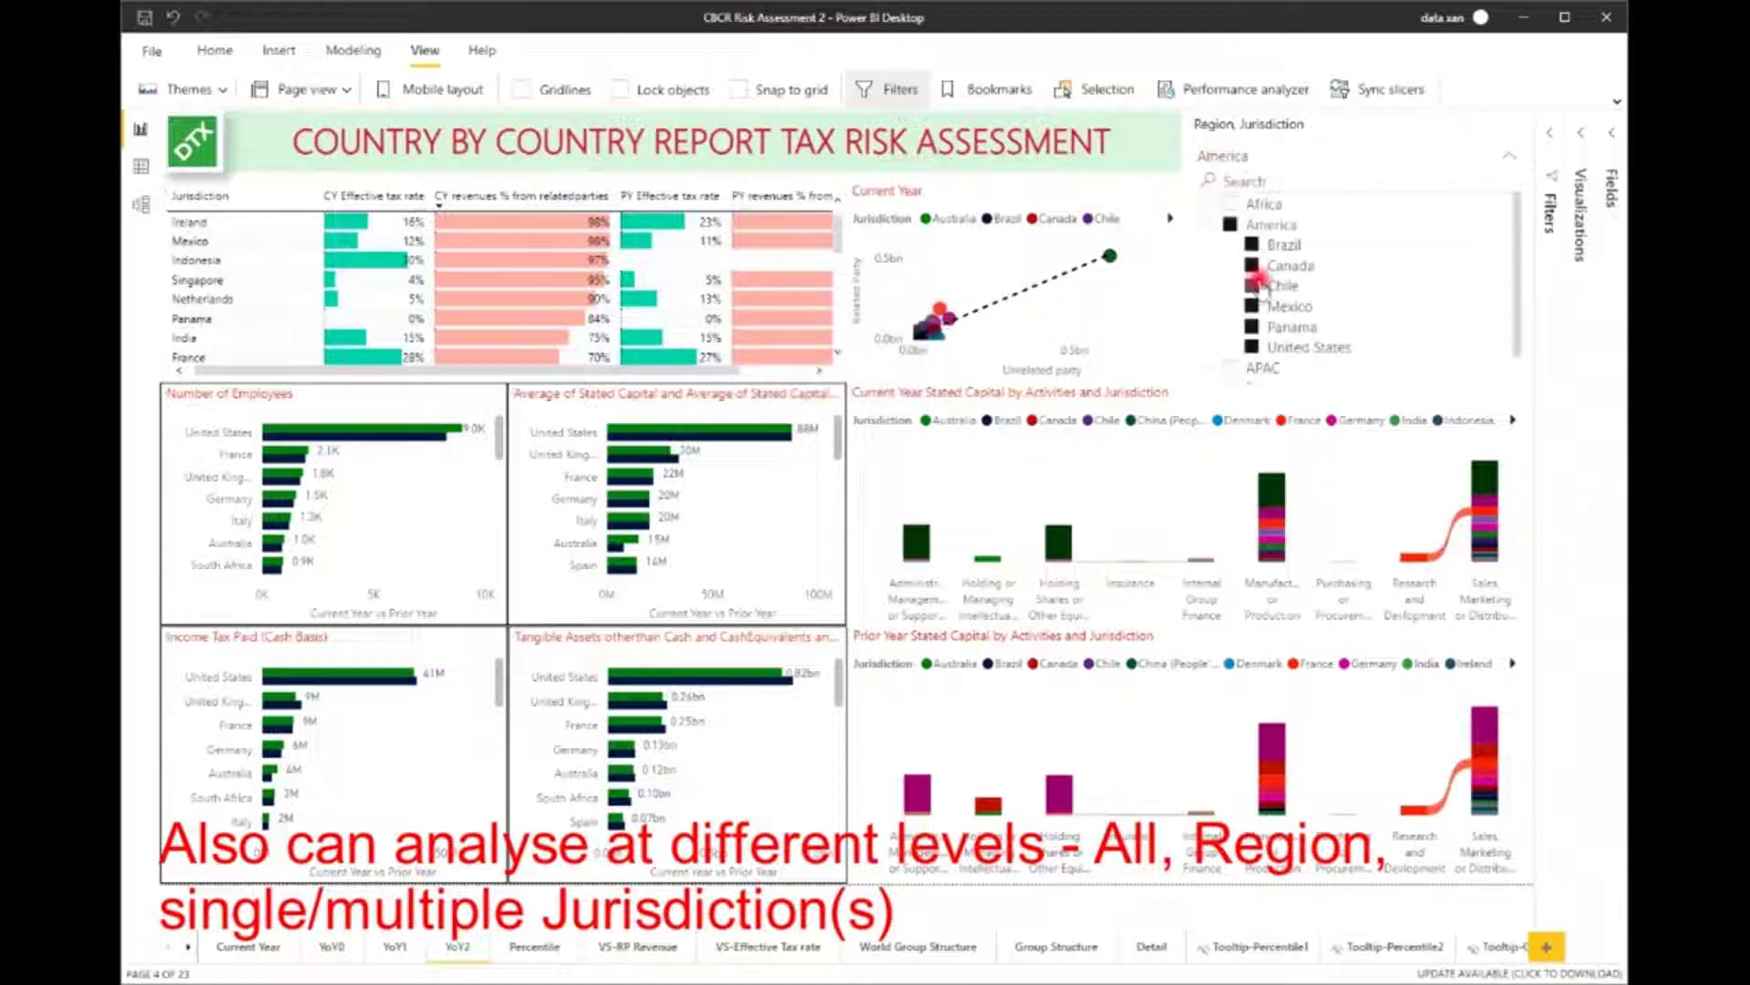
pyautogui.click(1267, 205)
pyautogui.click(1493, 128)
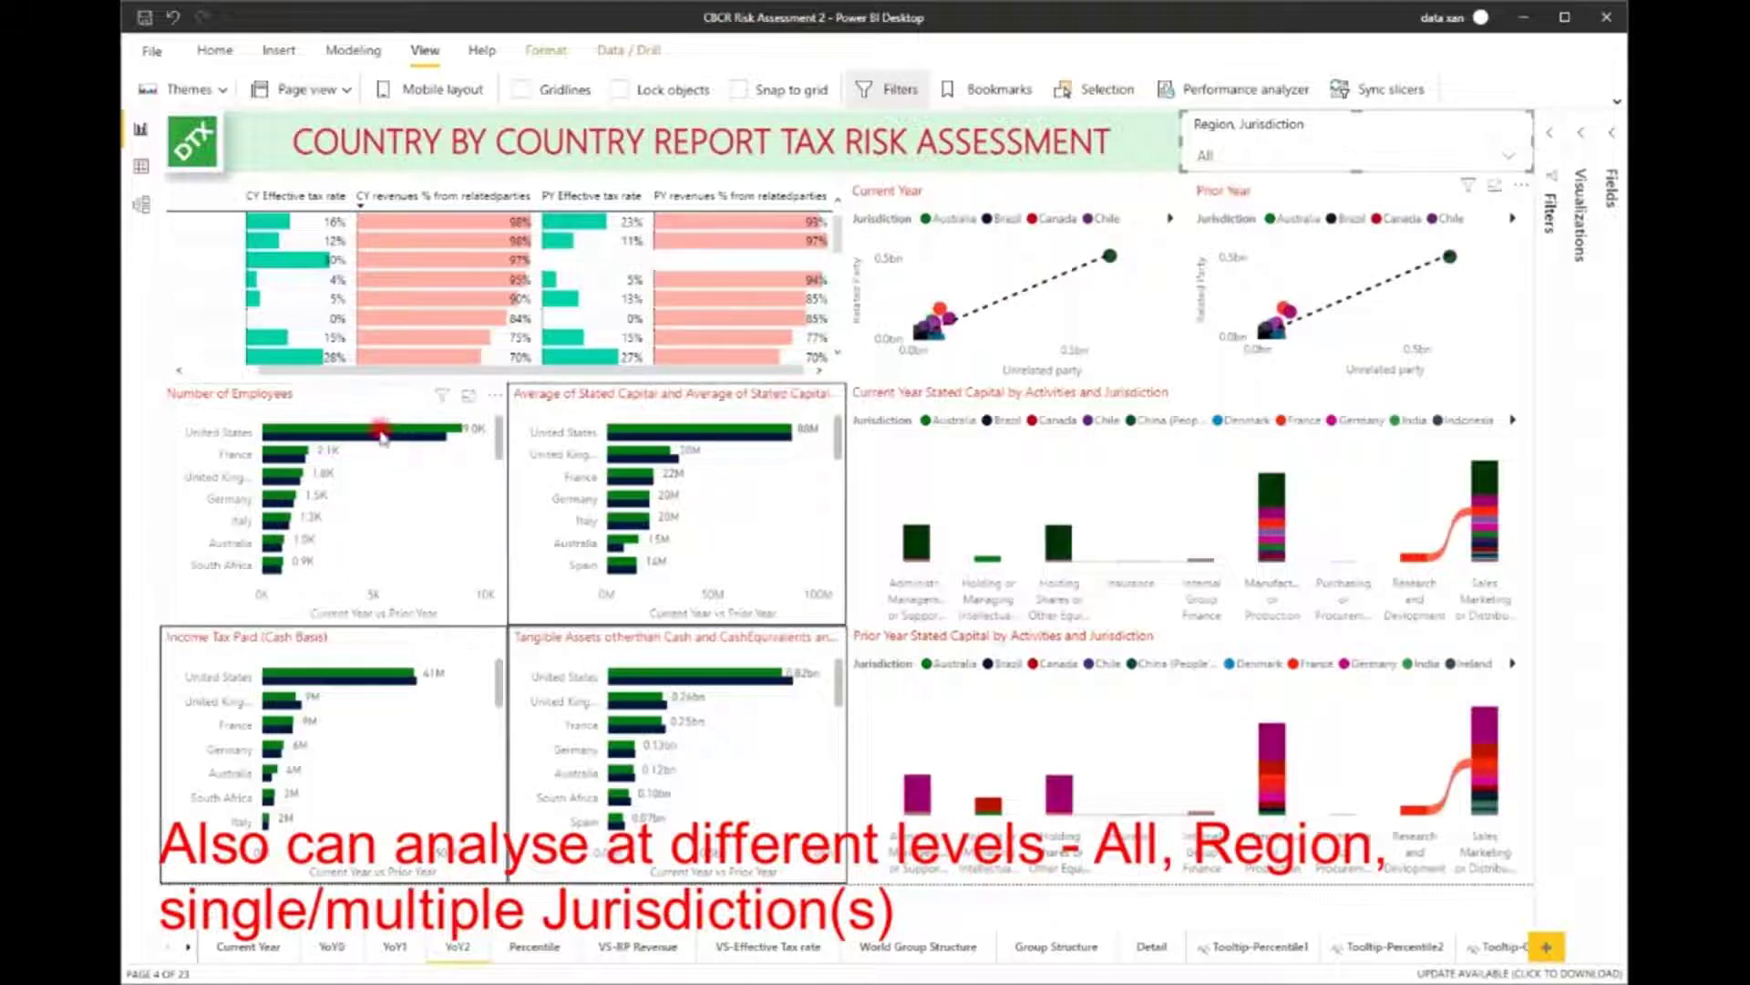
# - Drill through from the United States bar in the Number of Employees chart to the Detail page
pyautogui.rightClick(392, 432)
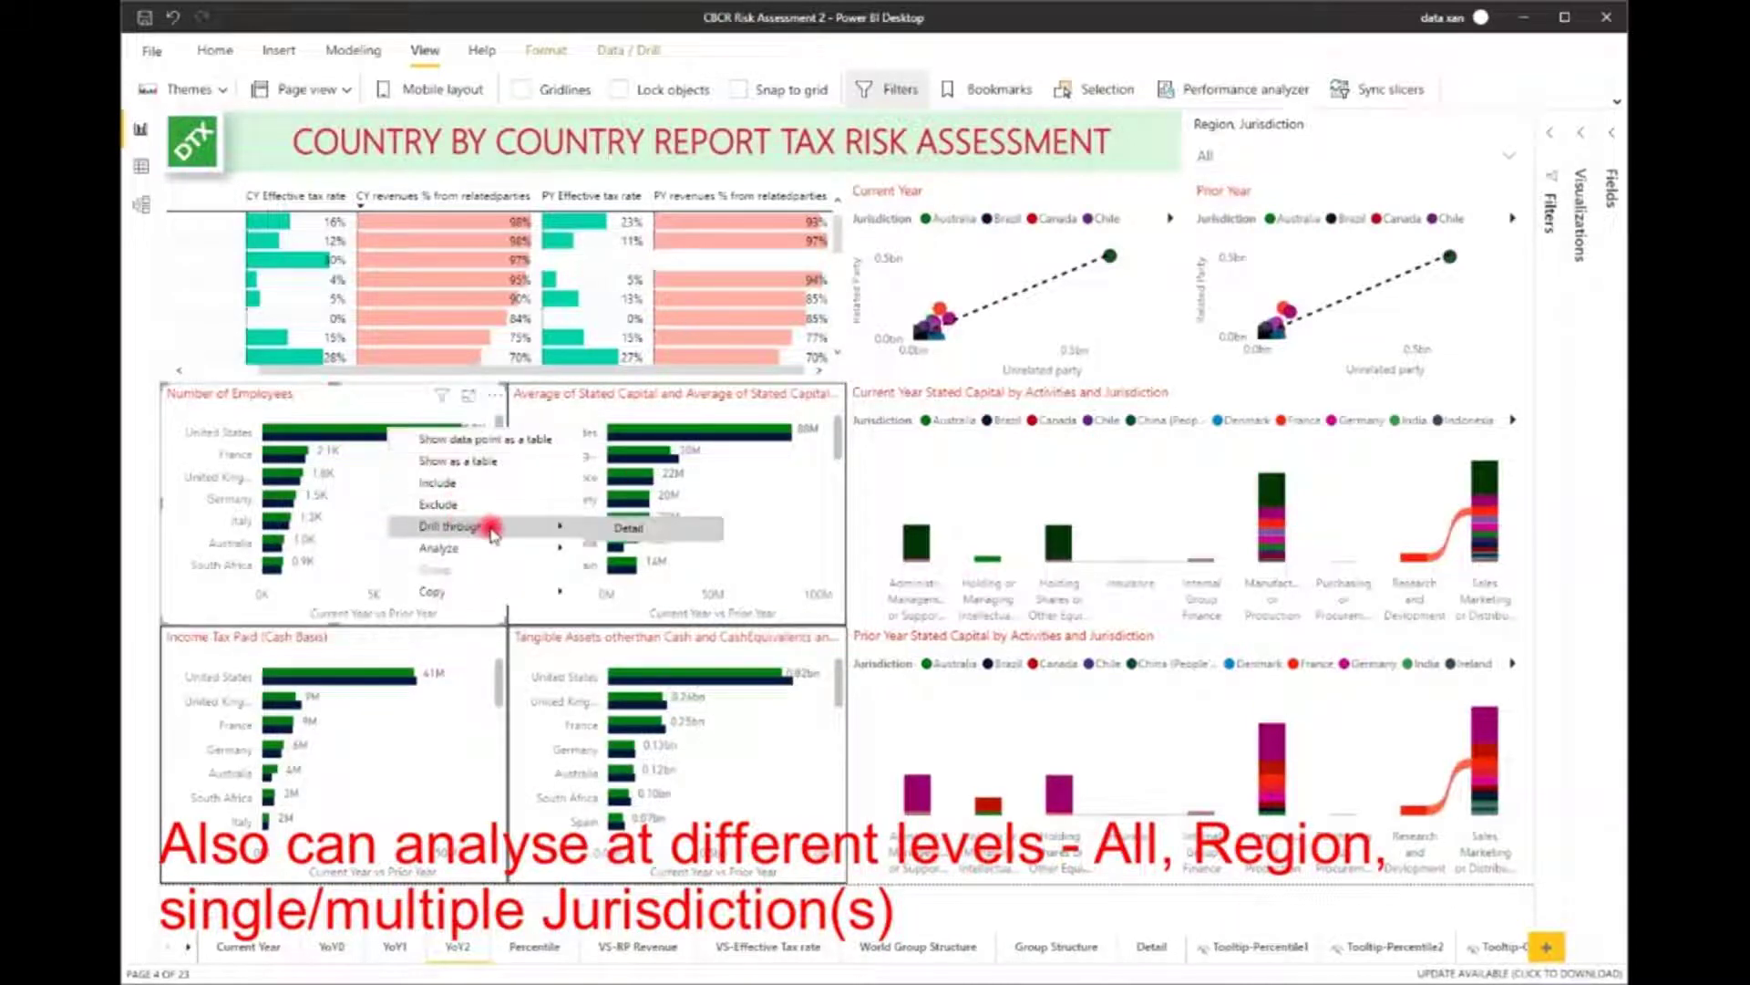
pyautogui.moveTo(537, 526)
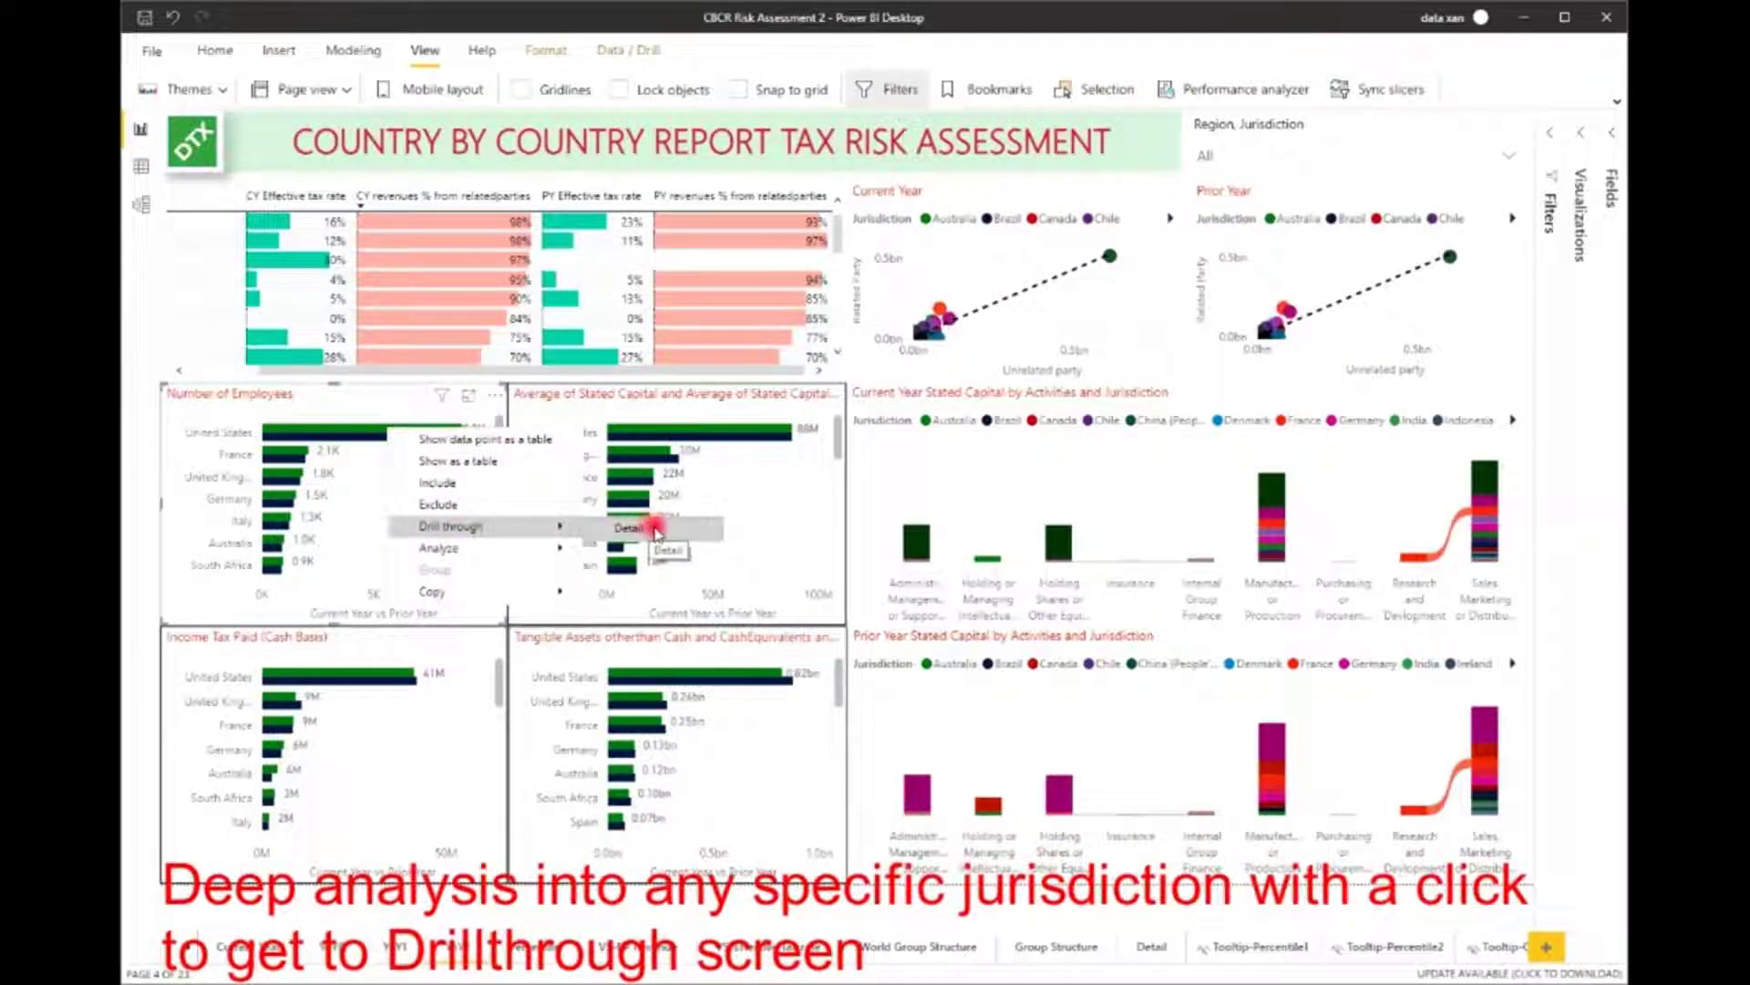
pyautogui.click(654, 529)
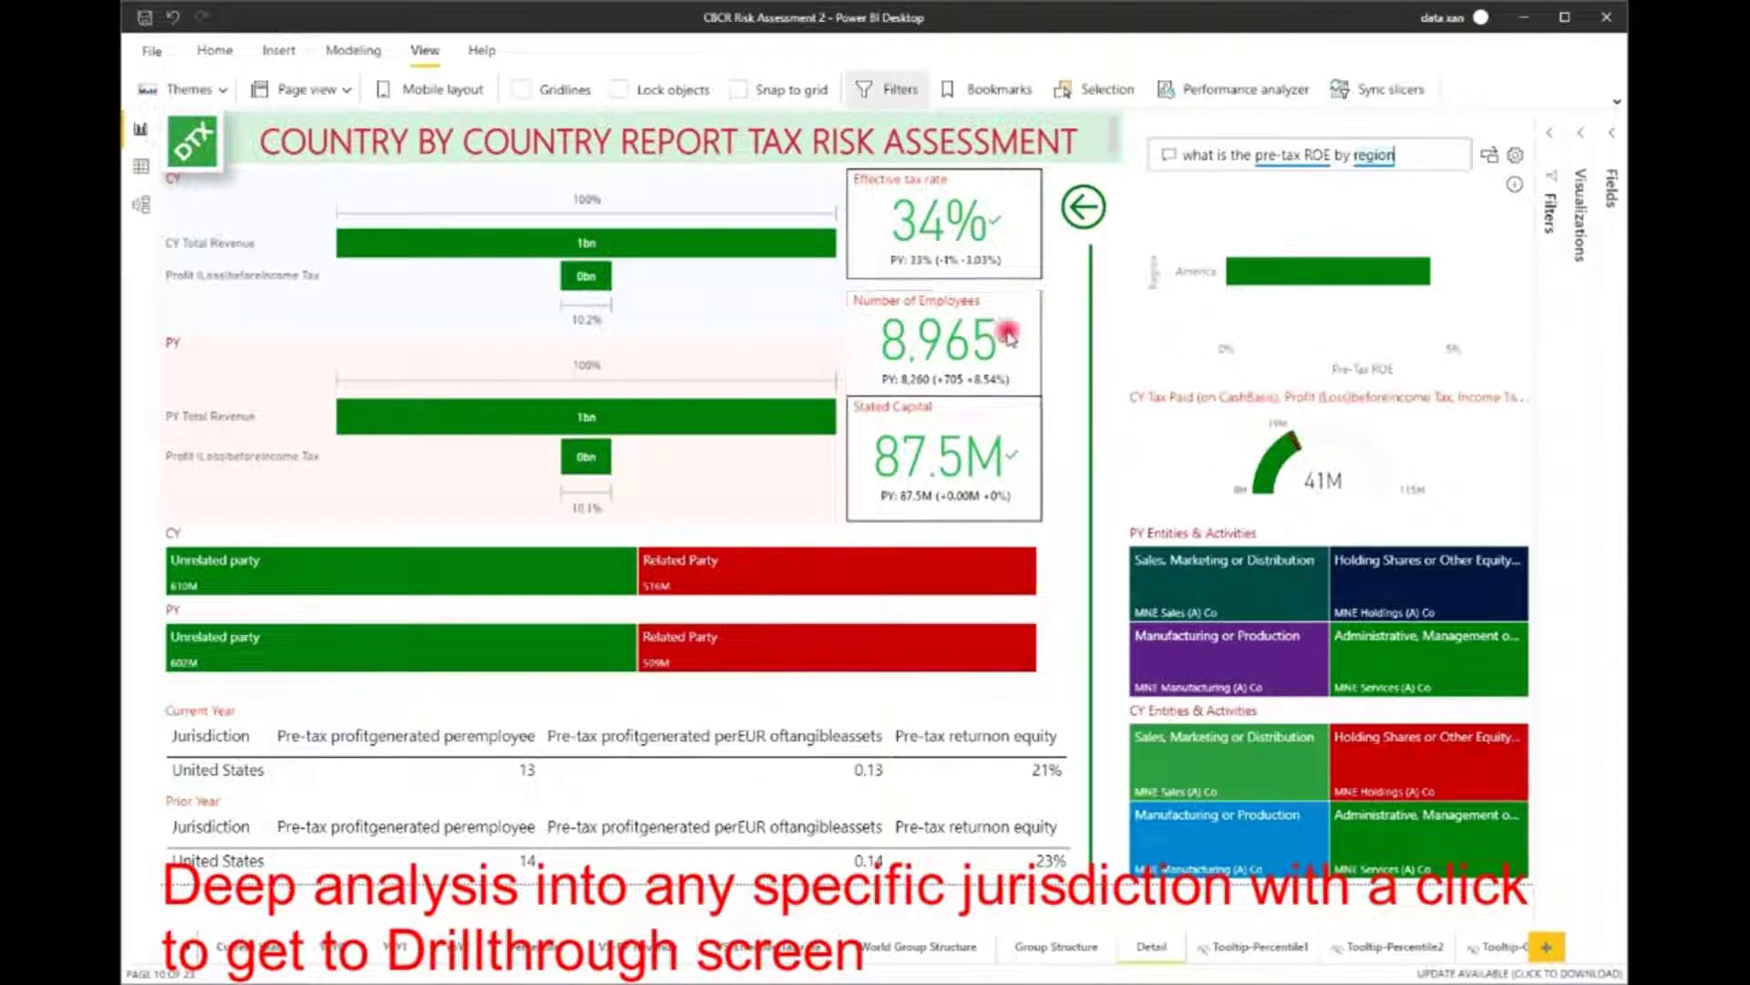
# - Ask the Q&A visual "what is the pre-tax ROE by region", inspect America's bar, and return to the YoY2 page
pyautogui.moveTo(1411, 148); pyautogui.dragTo(1174, 153)
pyautogui.press('BackSpace')
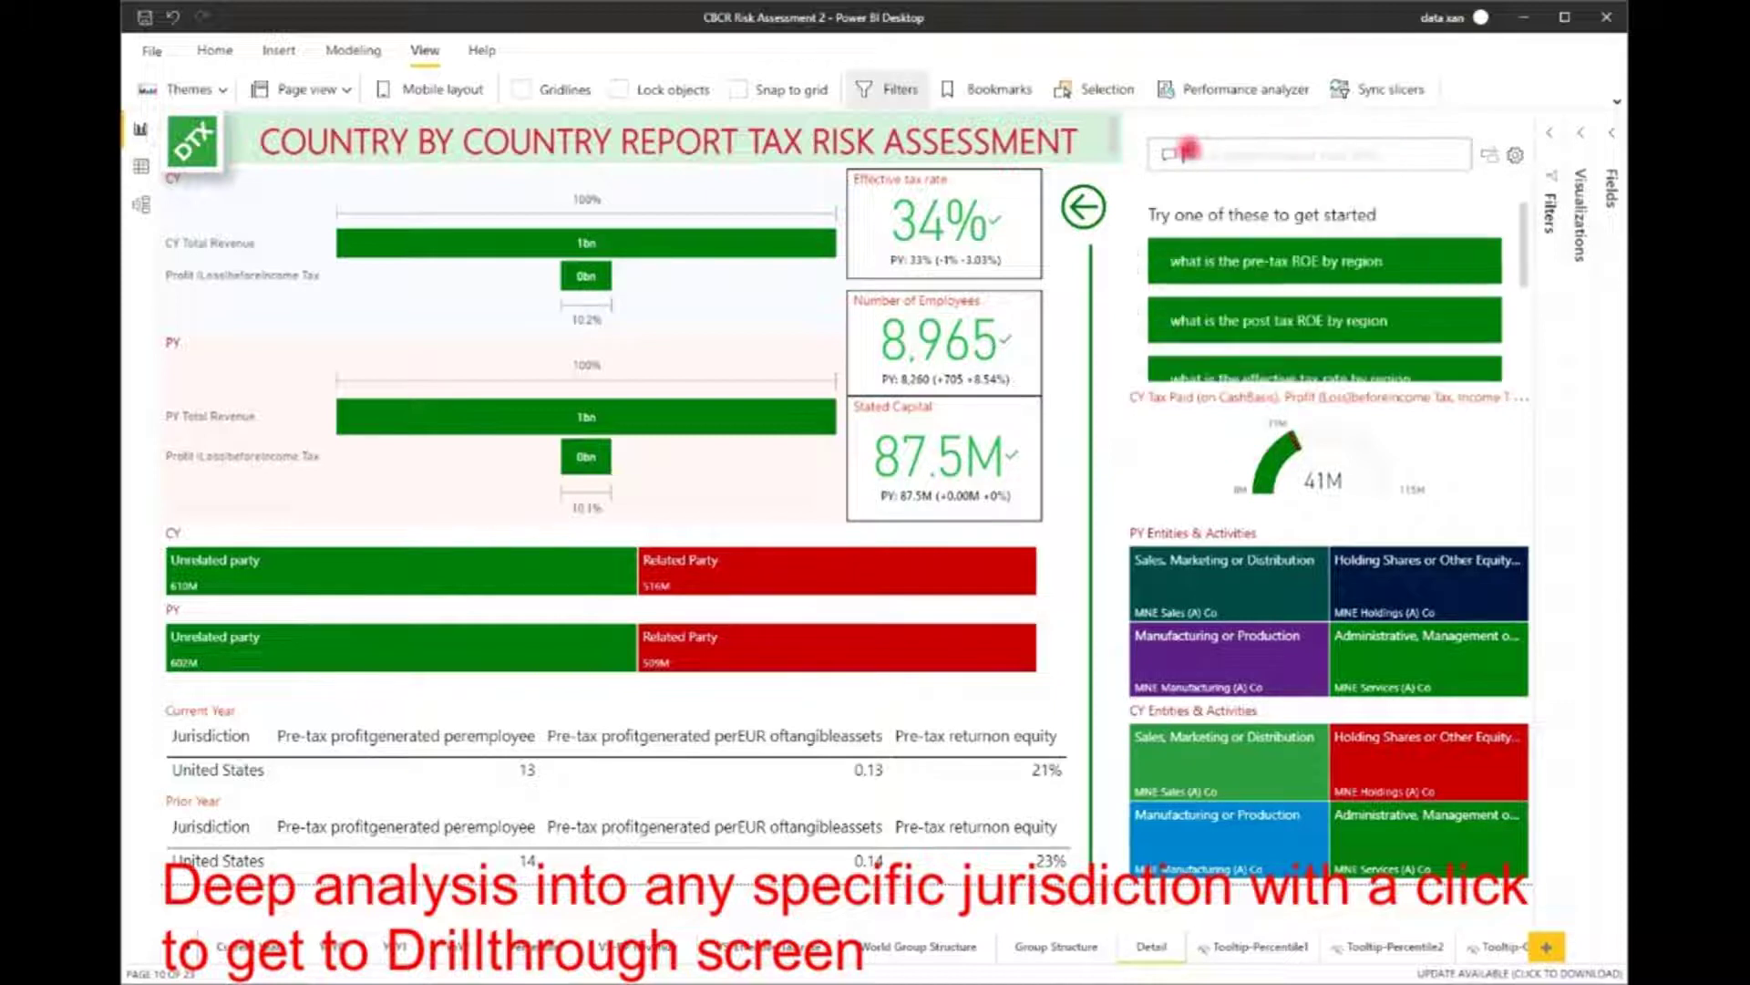
pyautogui.click(1285, 265)
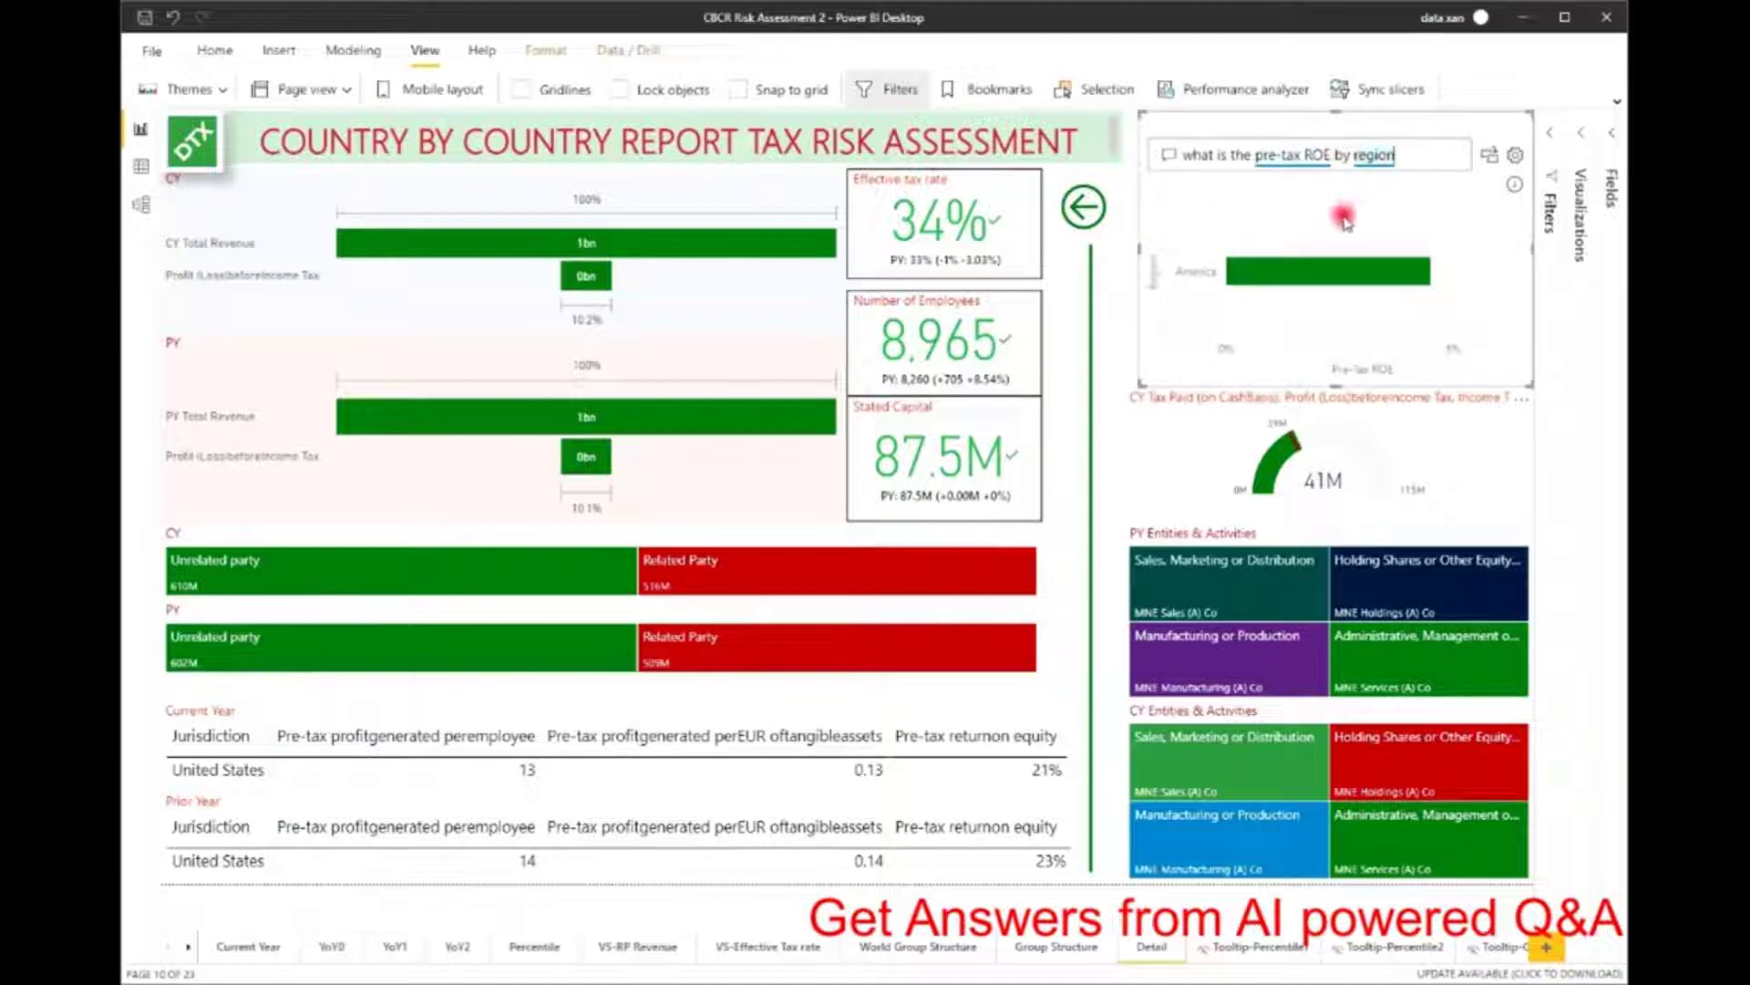
pyautogui.moveTo(1422, 278)
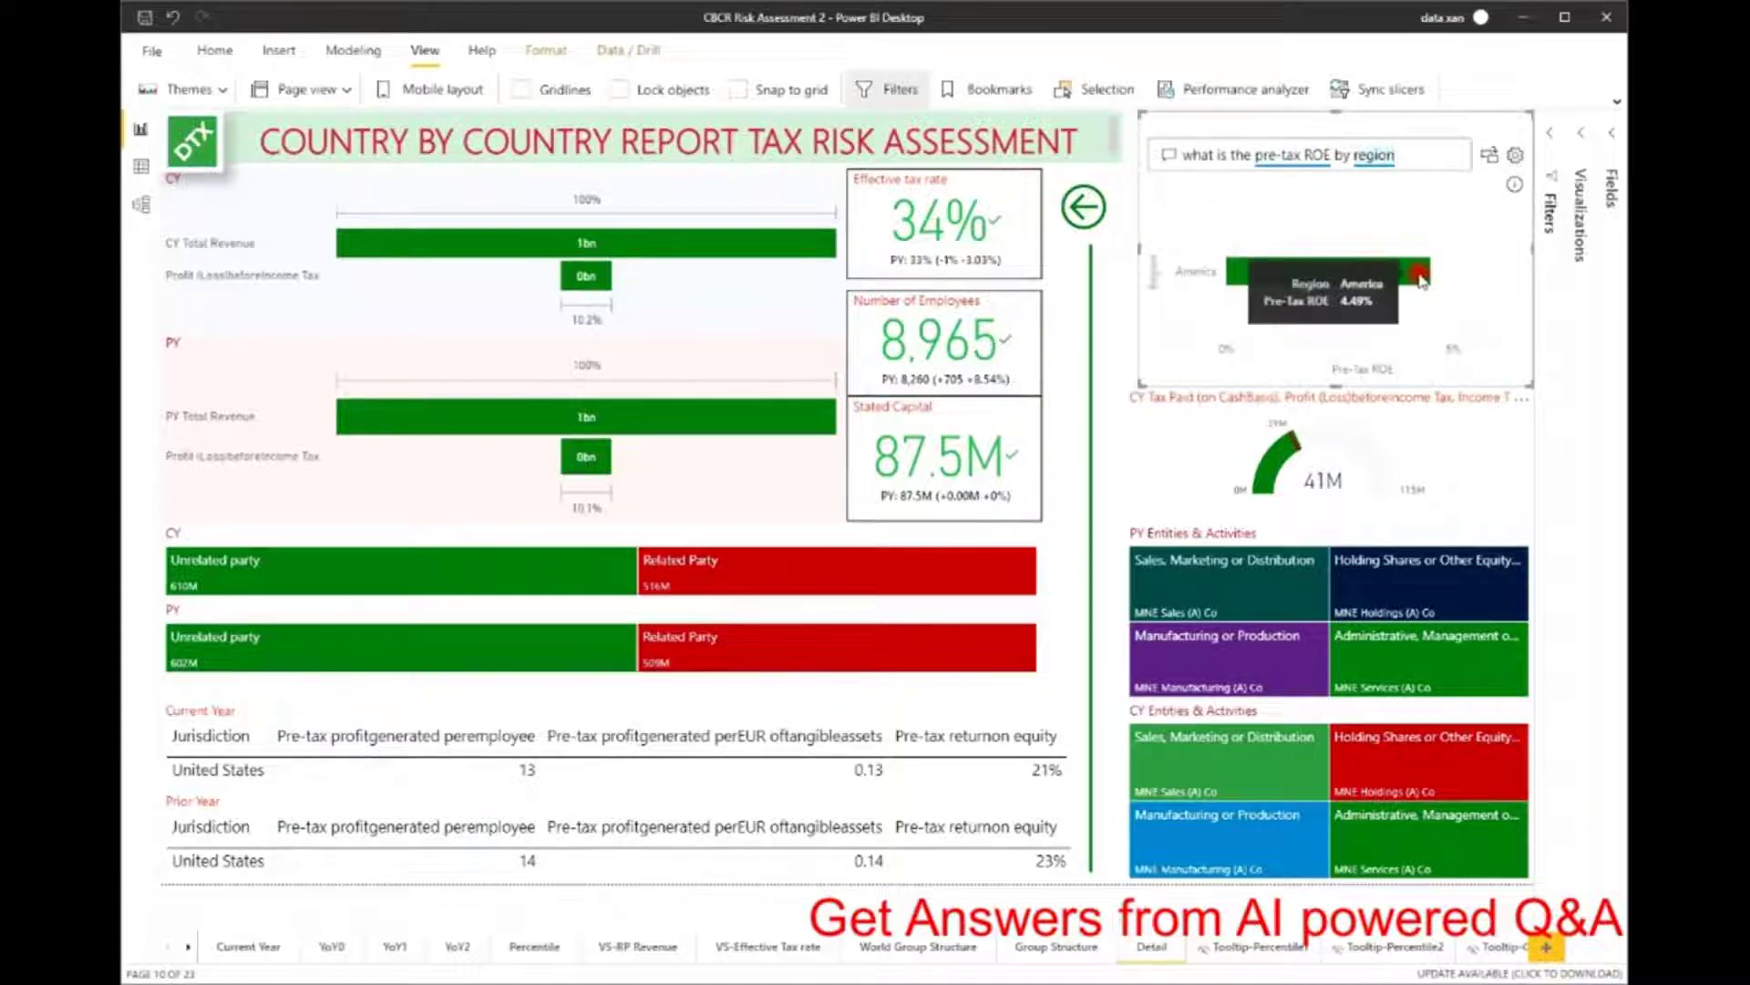
pyautogui.click(1082, 208)
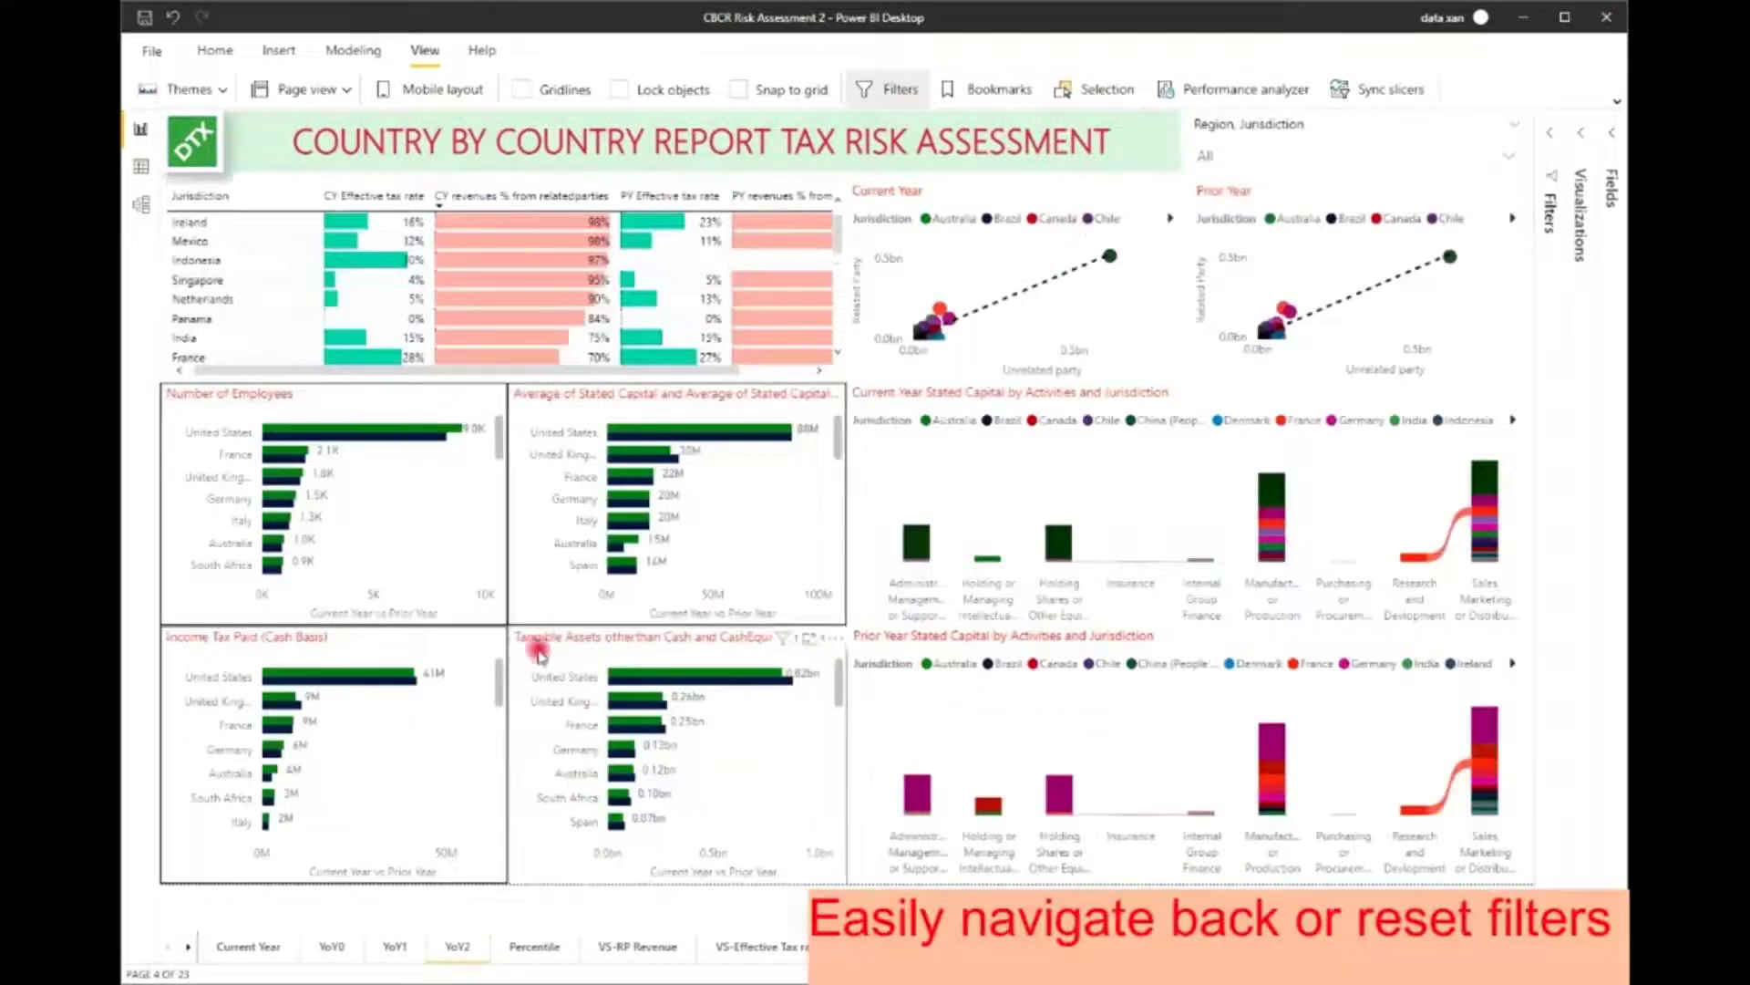
# - Open the YoY0 page and inspect jurisdiction tooltips in the related party revenue chart
pyautogui.click(324, 951)
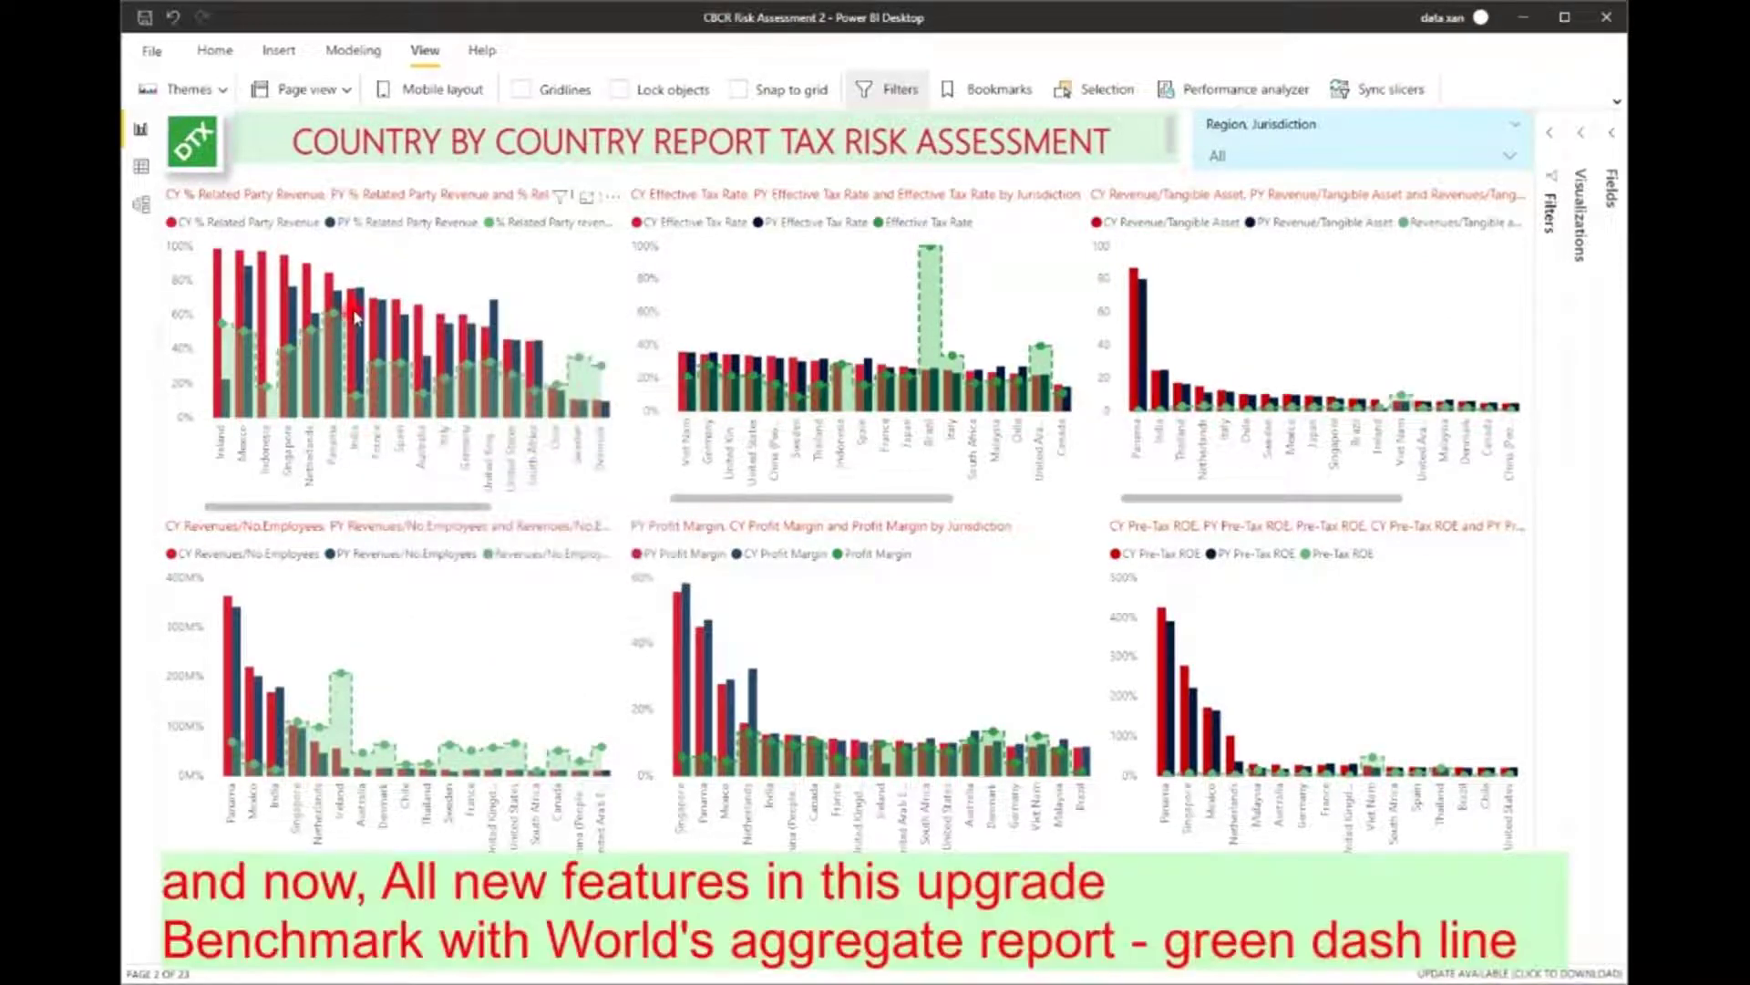
pyautogui.moveTo(356, 317)
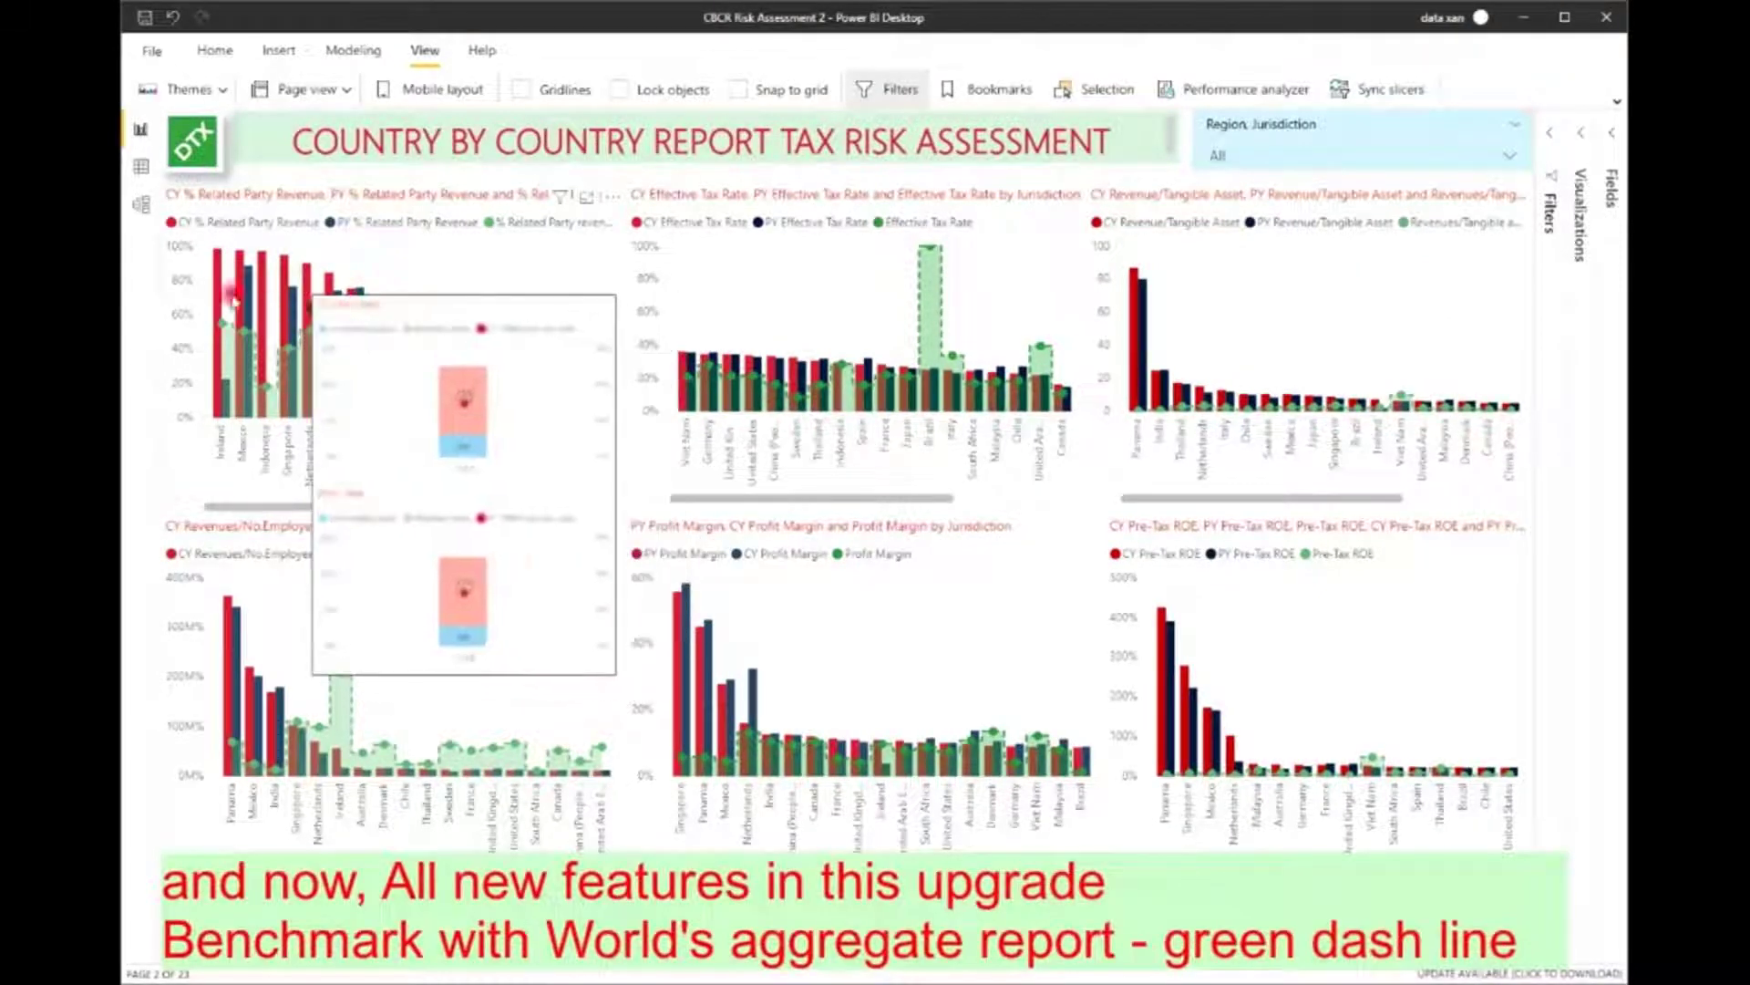
pyautogui.moveTo(219, 285)
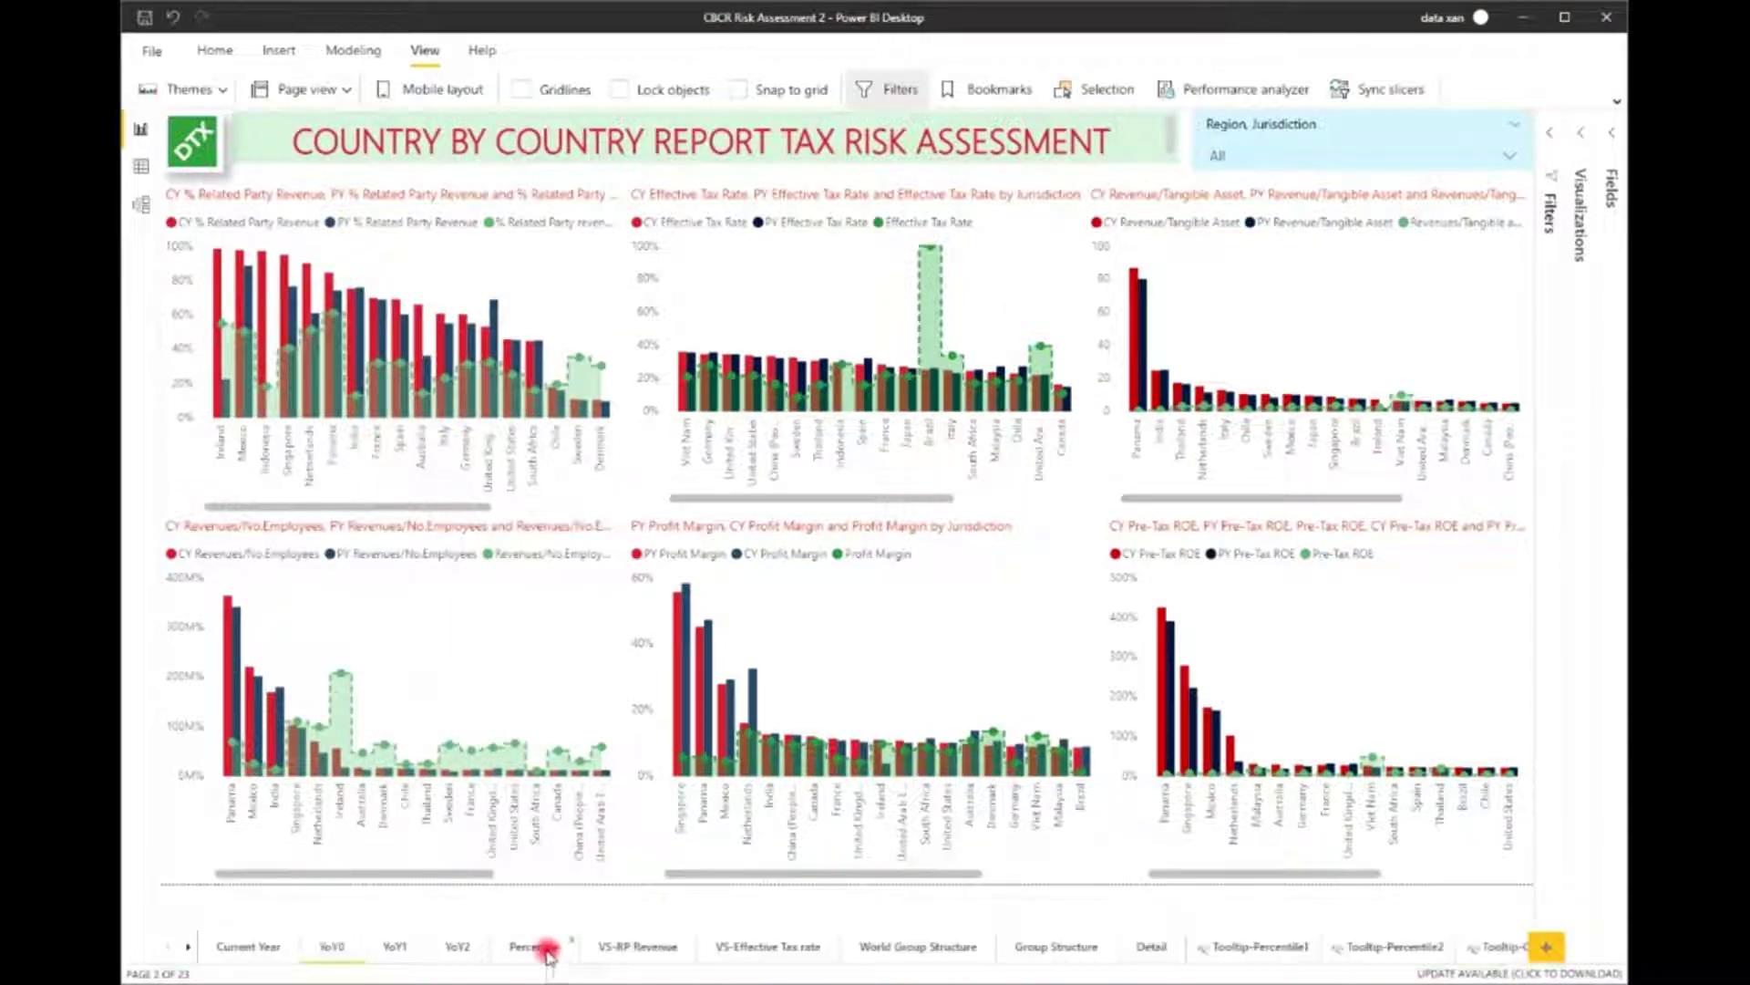
# - Open the Percentile page and filter the ultimate parent jurisdiction by Australia, Canada, Denmark and France one at a time, ending on France
pyautogui.click(551, 947)
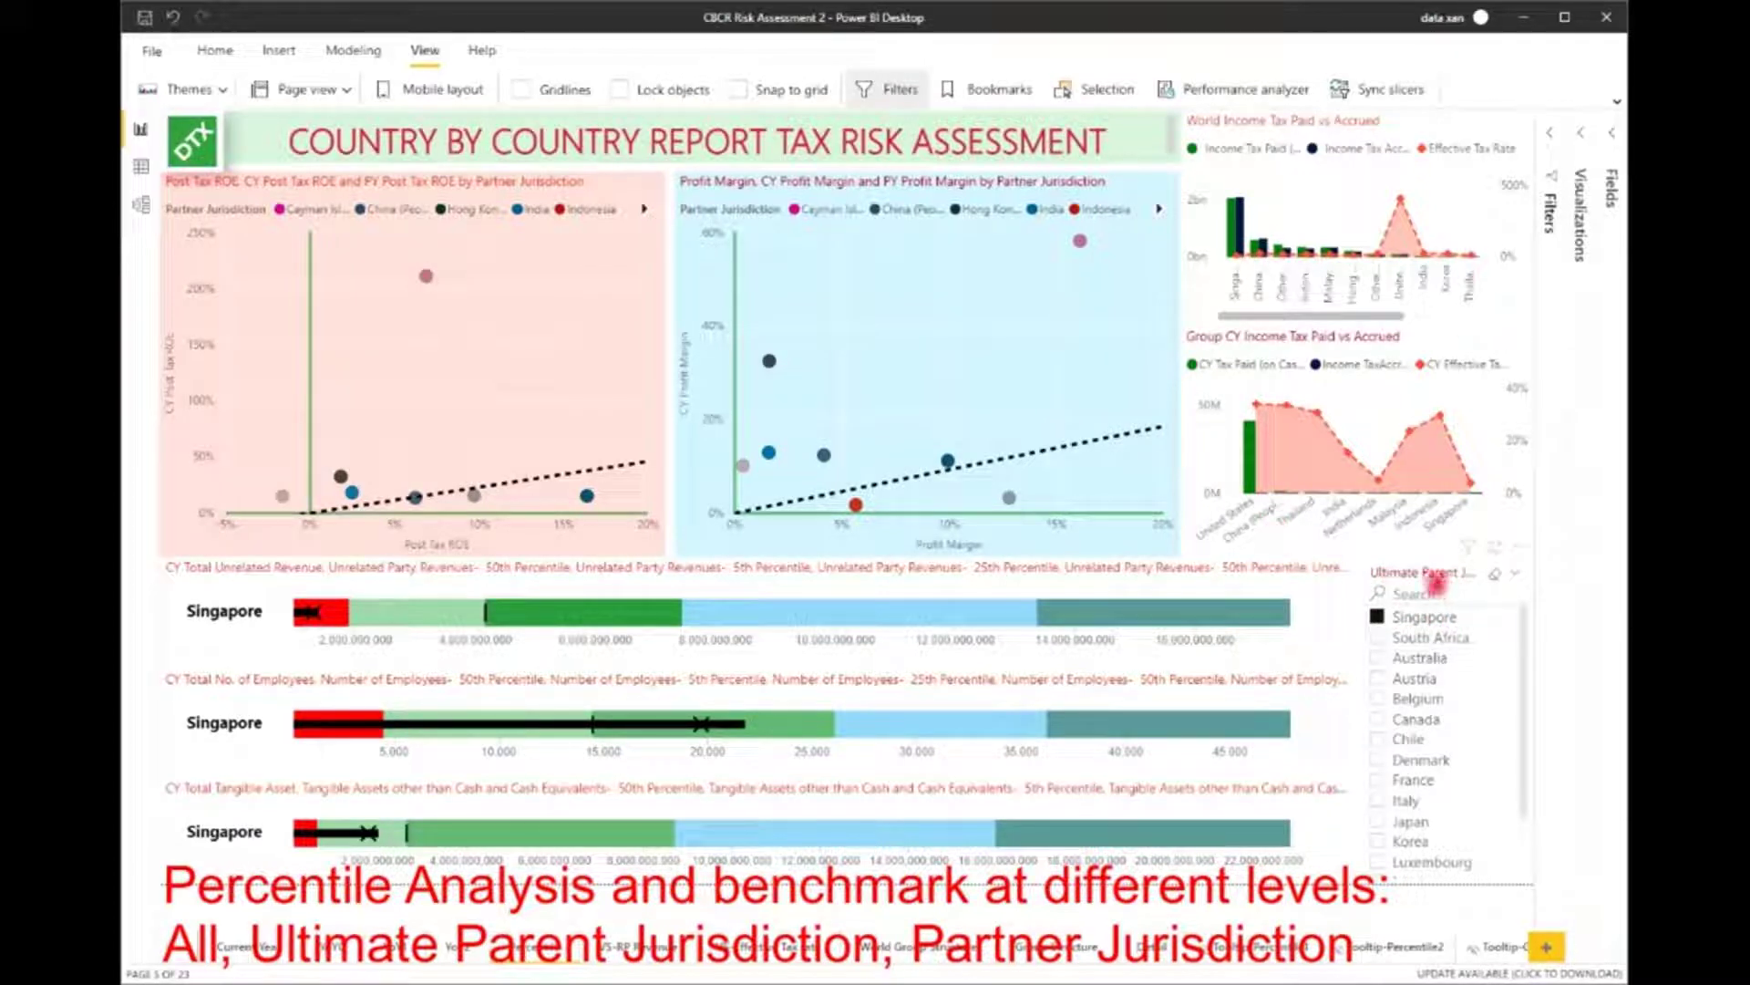
pyautogui.click(1420, 660)
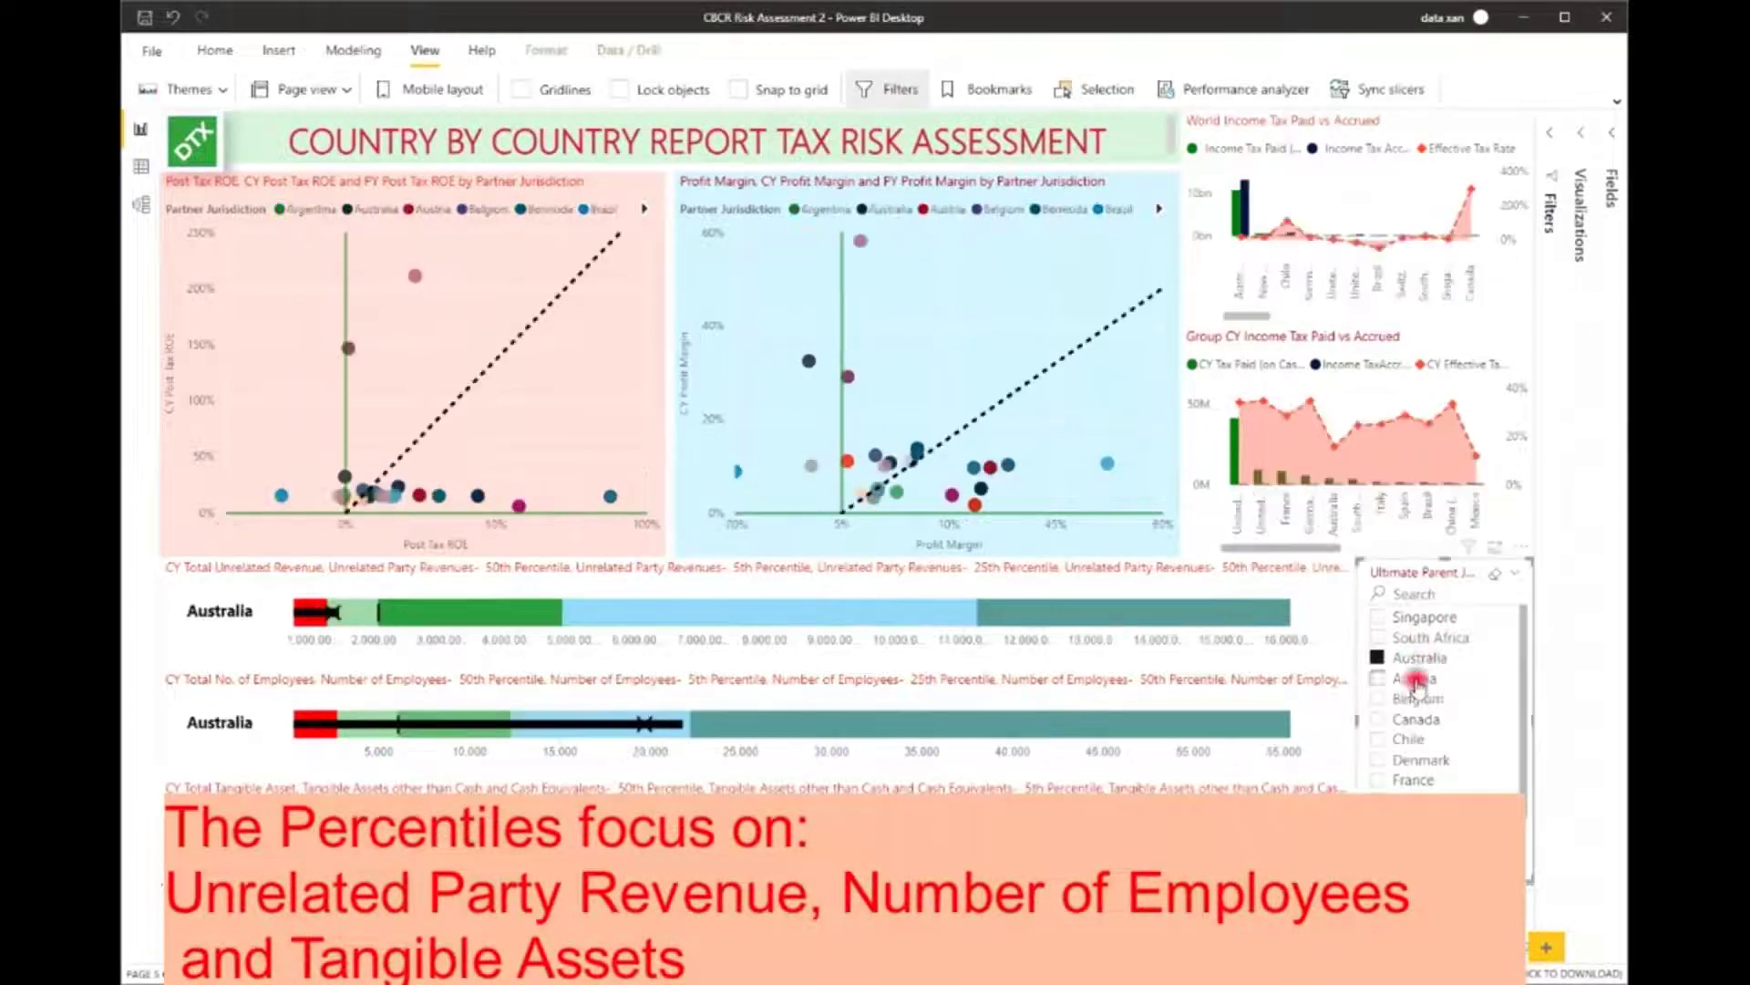
pyautogui.click(1416, 720)
pyautogui.click(1434, 762)
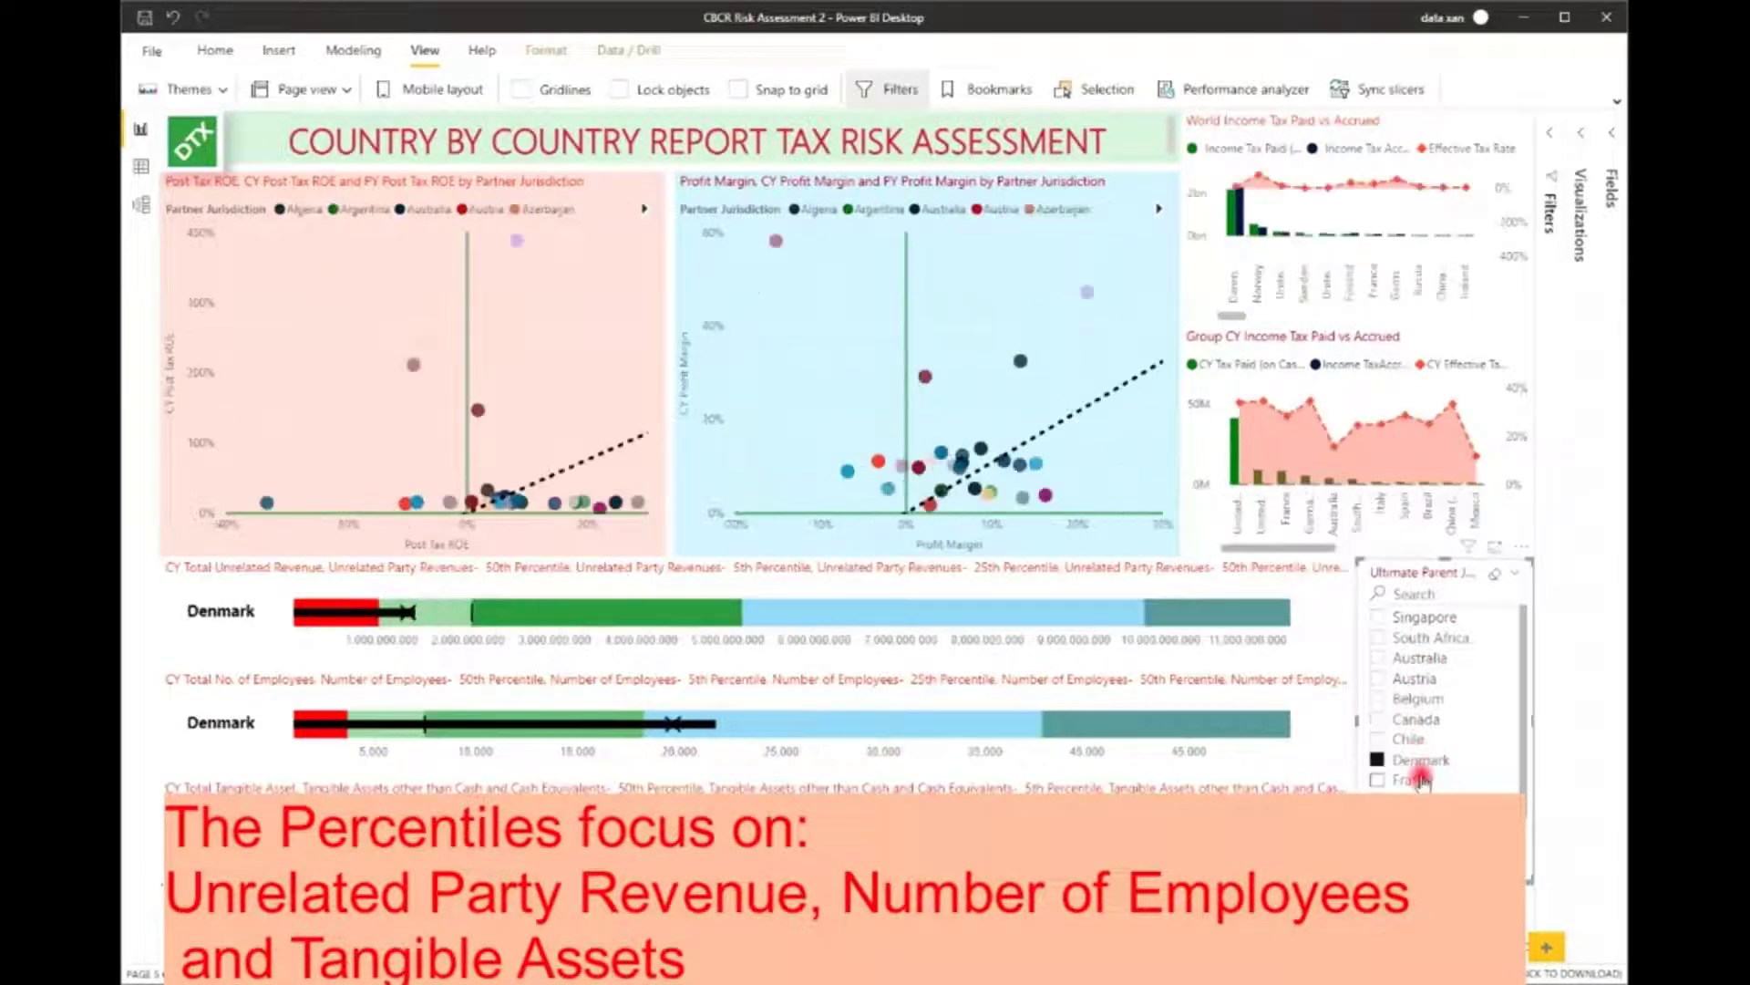
pyautogui.click(1422, 779)
pyautogui.scroll(-1, 1442, 749)
pyautogui.scroll(1, 1449, 721)
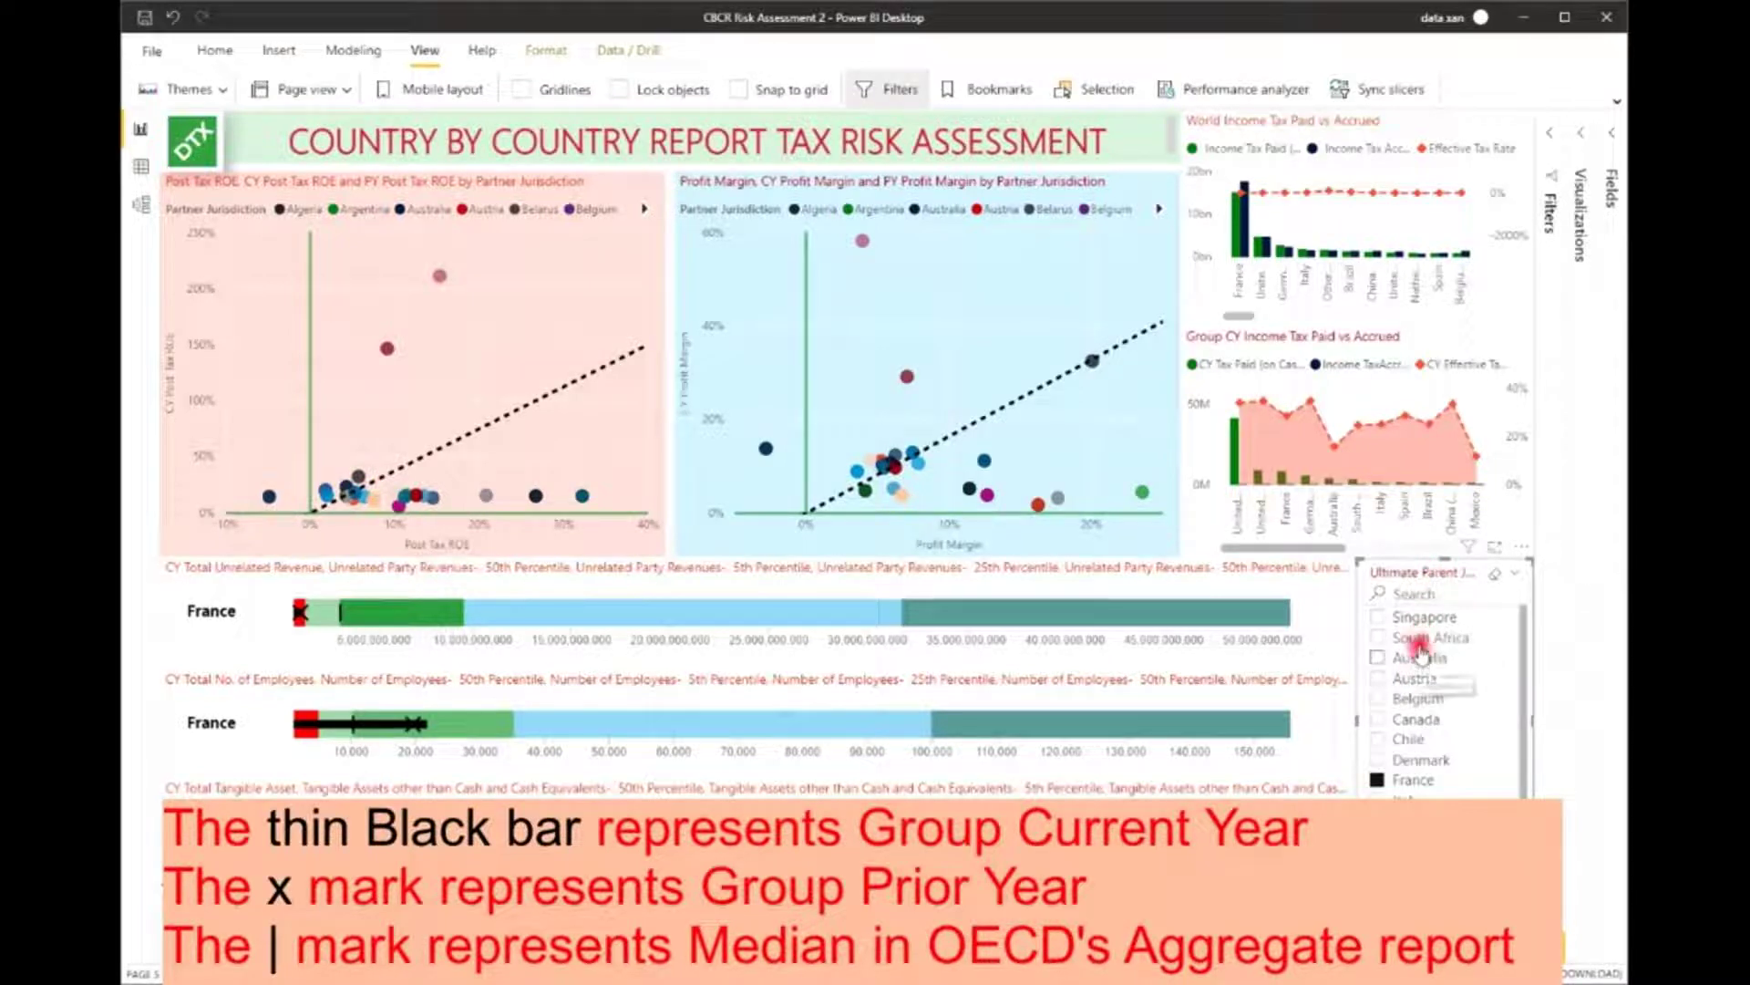
# - Clear the France filter on the Percentile page, filter the ultimate parent jurisdiction by Singapore, and inspect the unrelated revenue percentile chart
pyautogui.click(1500, 574)
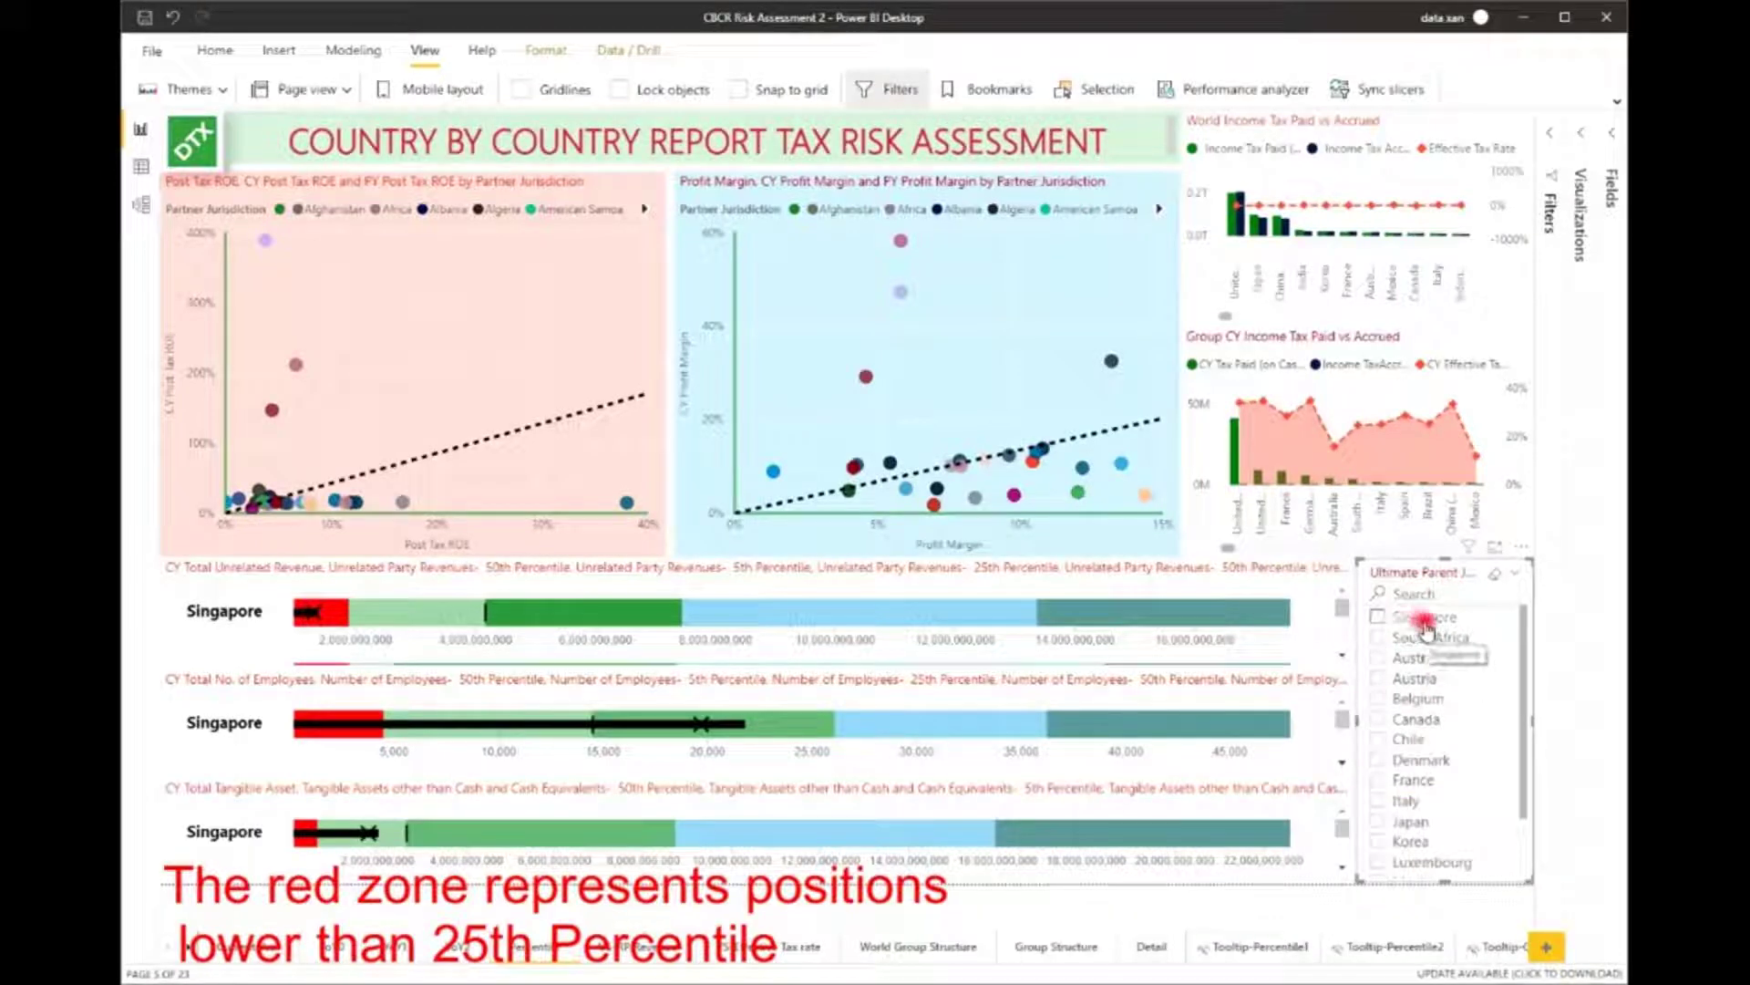
pyautogui.click(1408, 619)
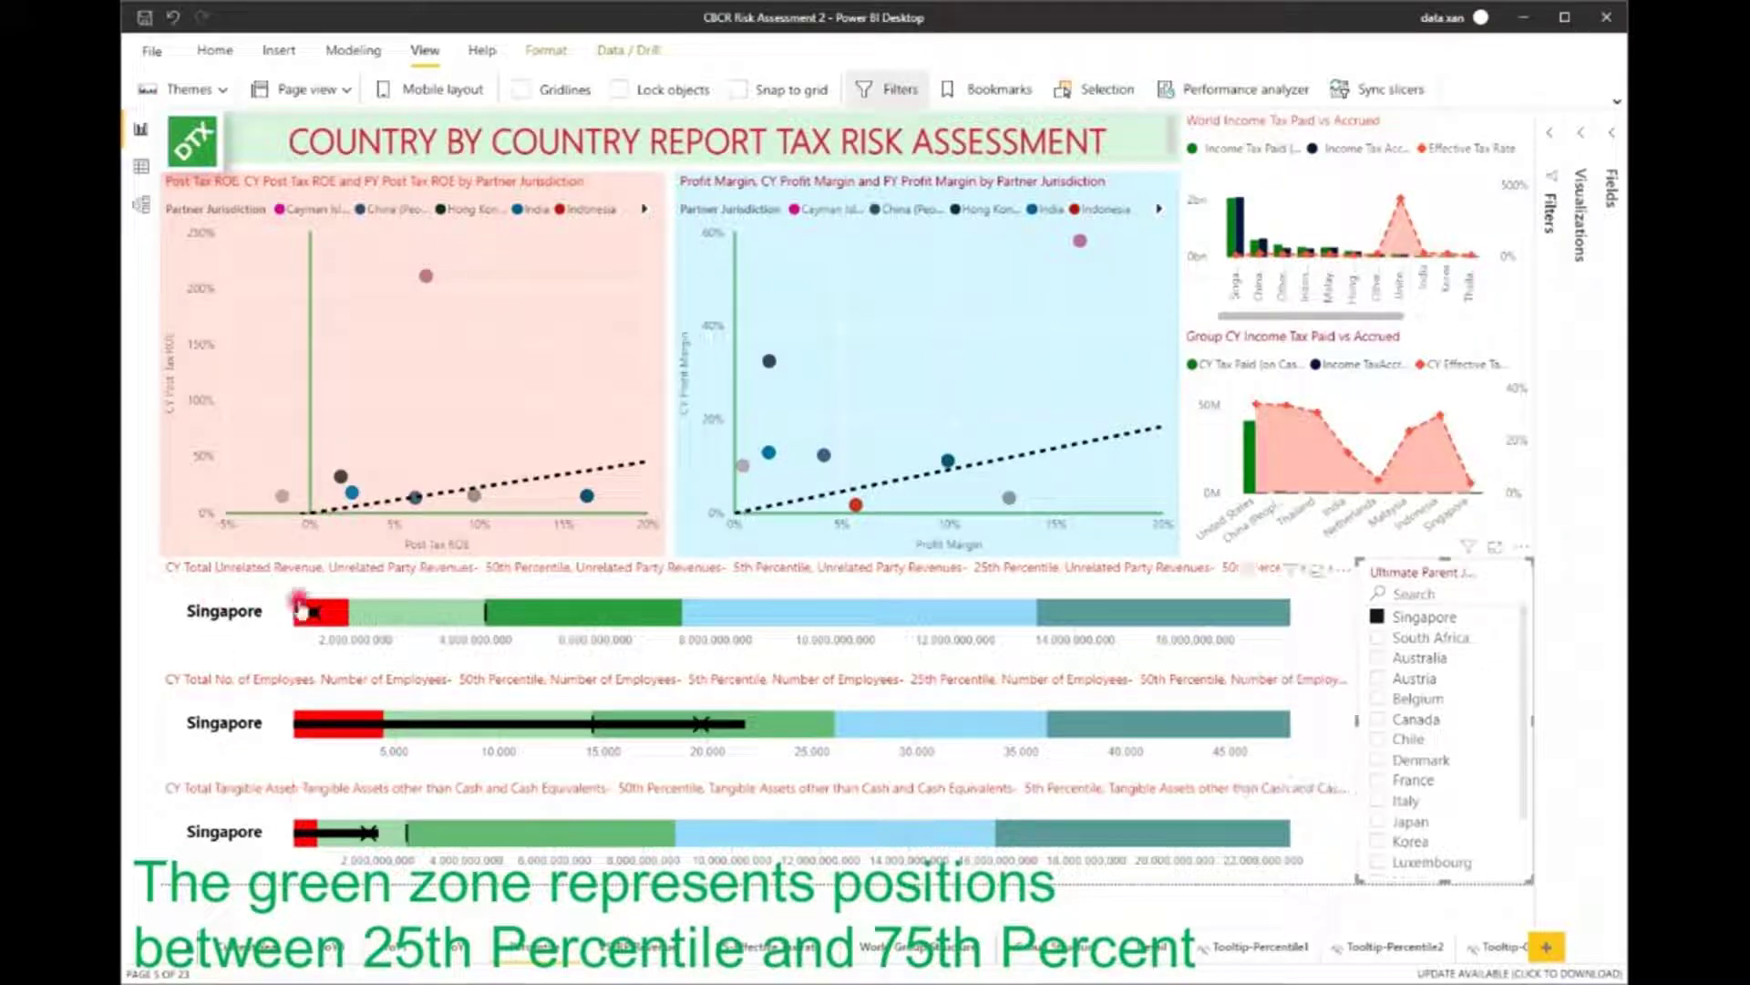
pyautogui.moveTo(361, 624)
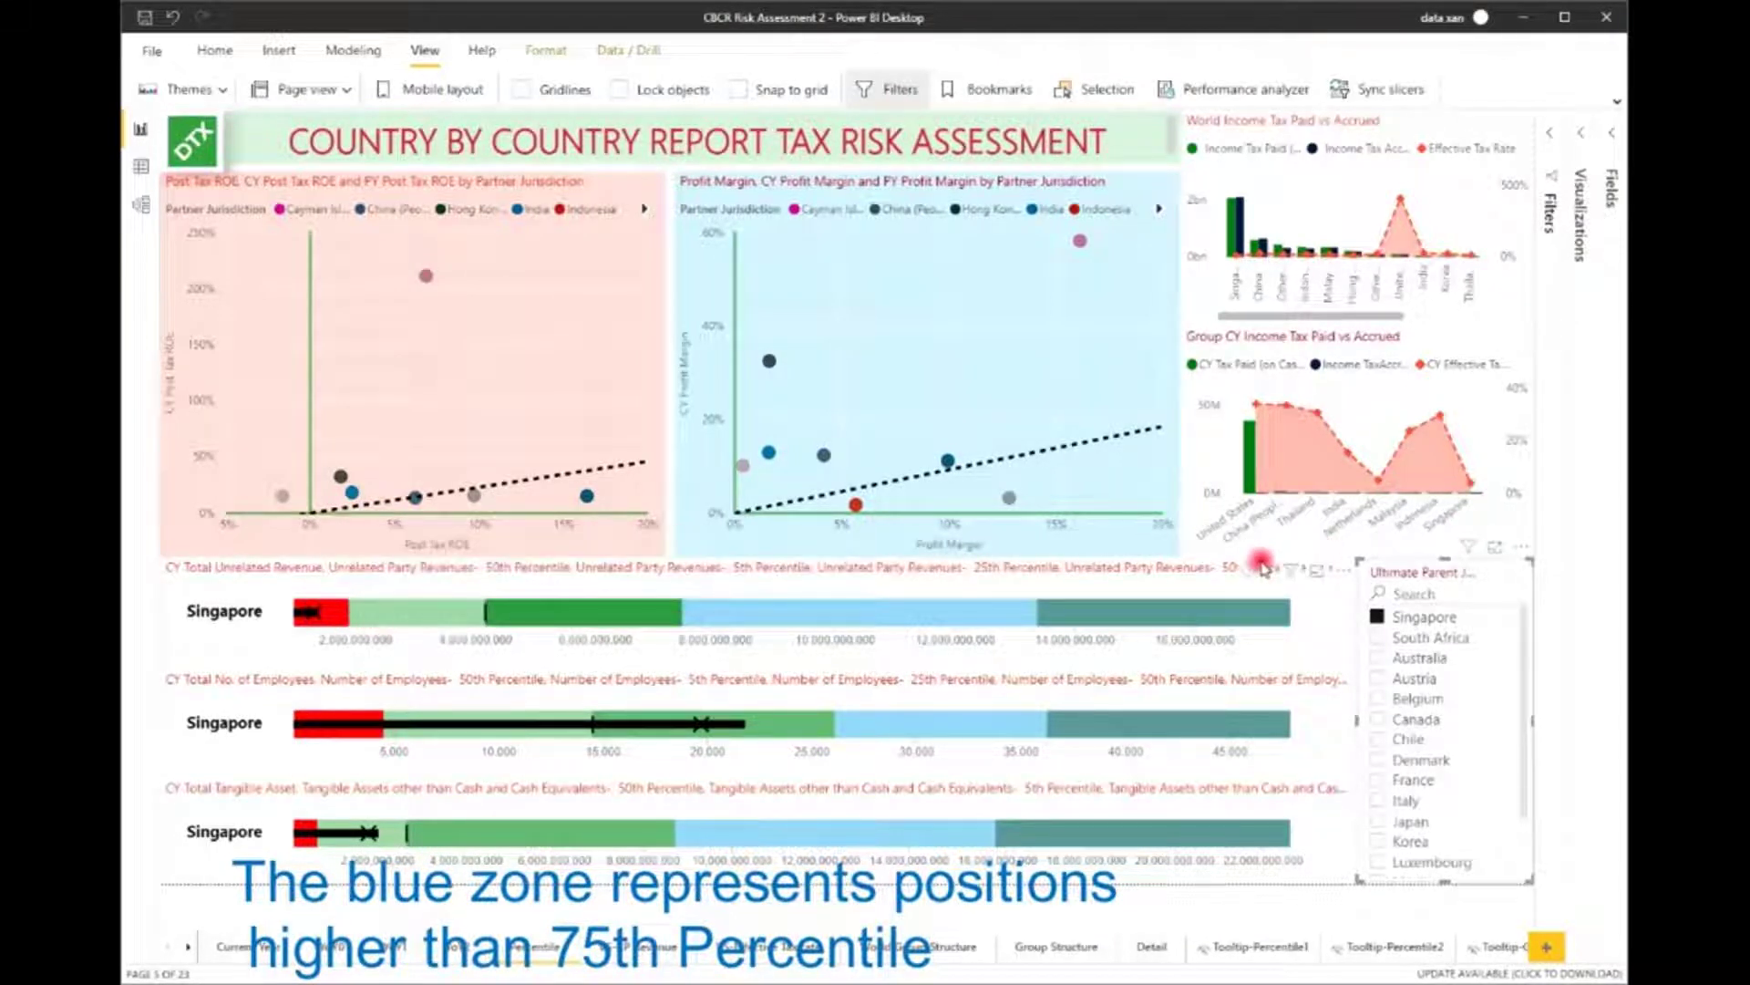
pyautogui.moveTo(1249, 572)
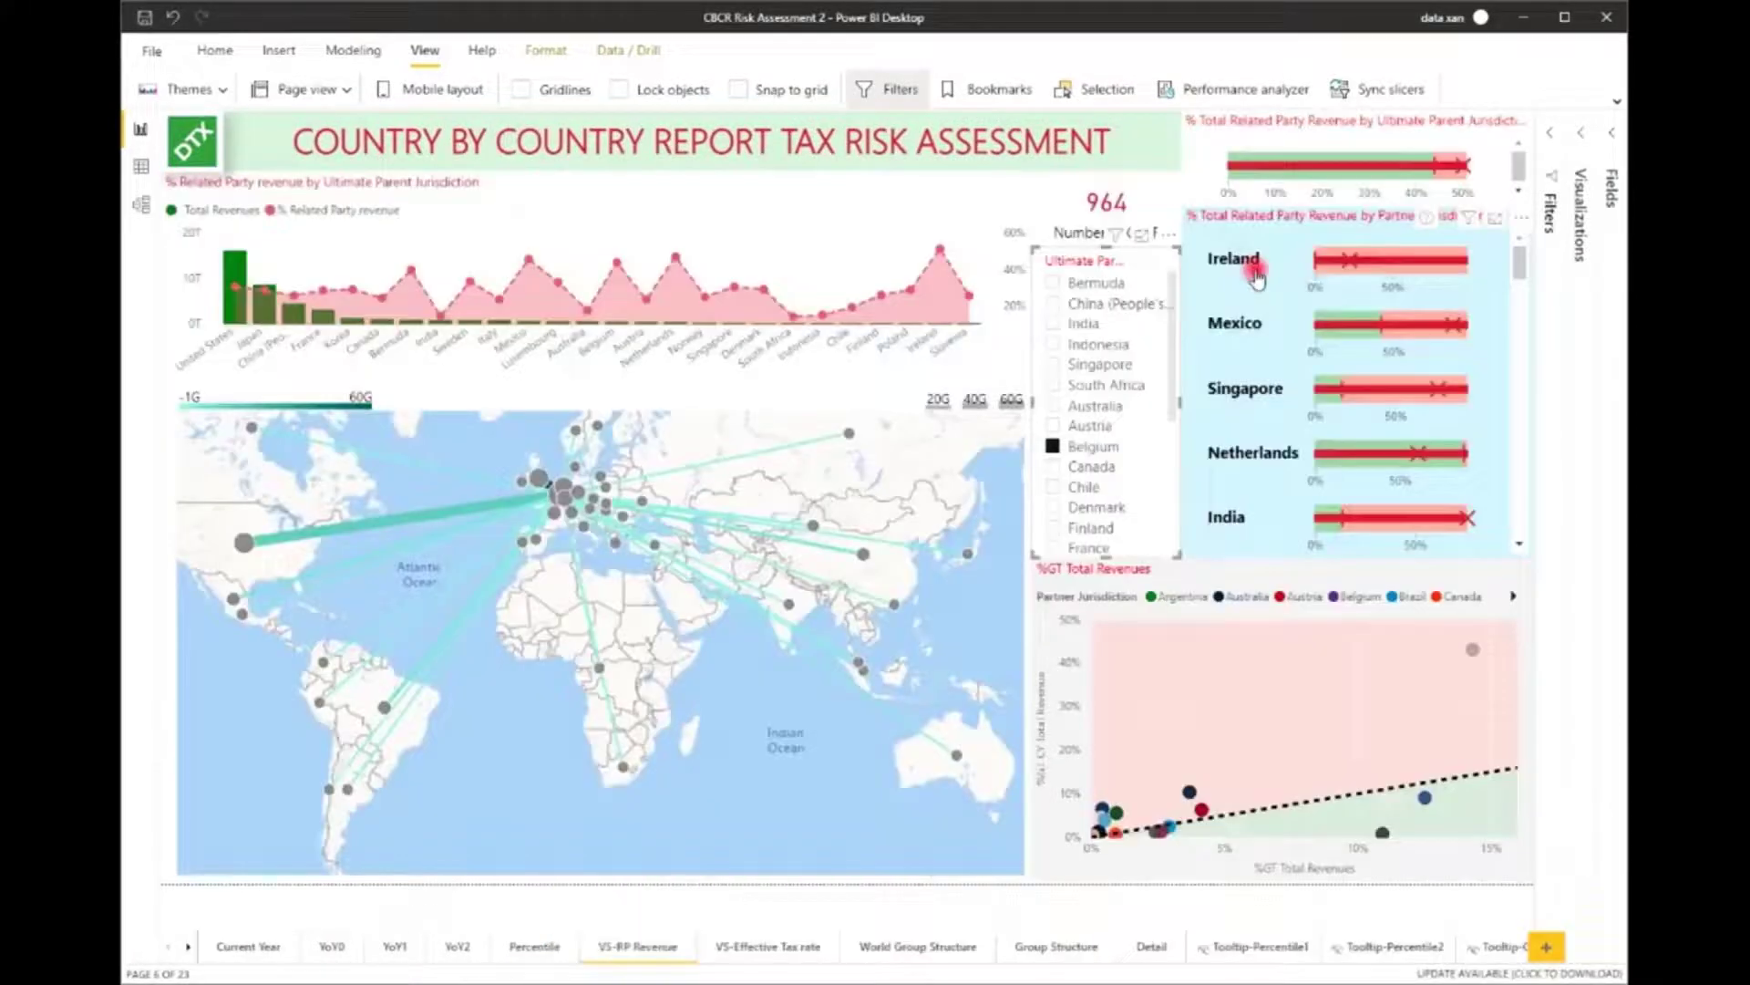
# - On the VS-RP Revenue page, review the related party revenue by partner jurisdiction and the explanation and outlying dot of the %GT Total Revenues chart
pyautogui.scroll(-5, 1262, 297)
pyautogui.scroll(5, 1262, 296)
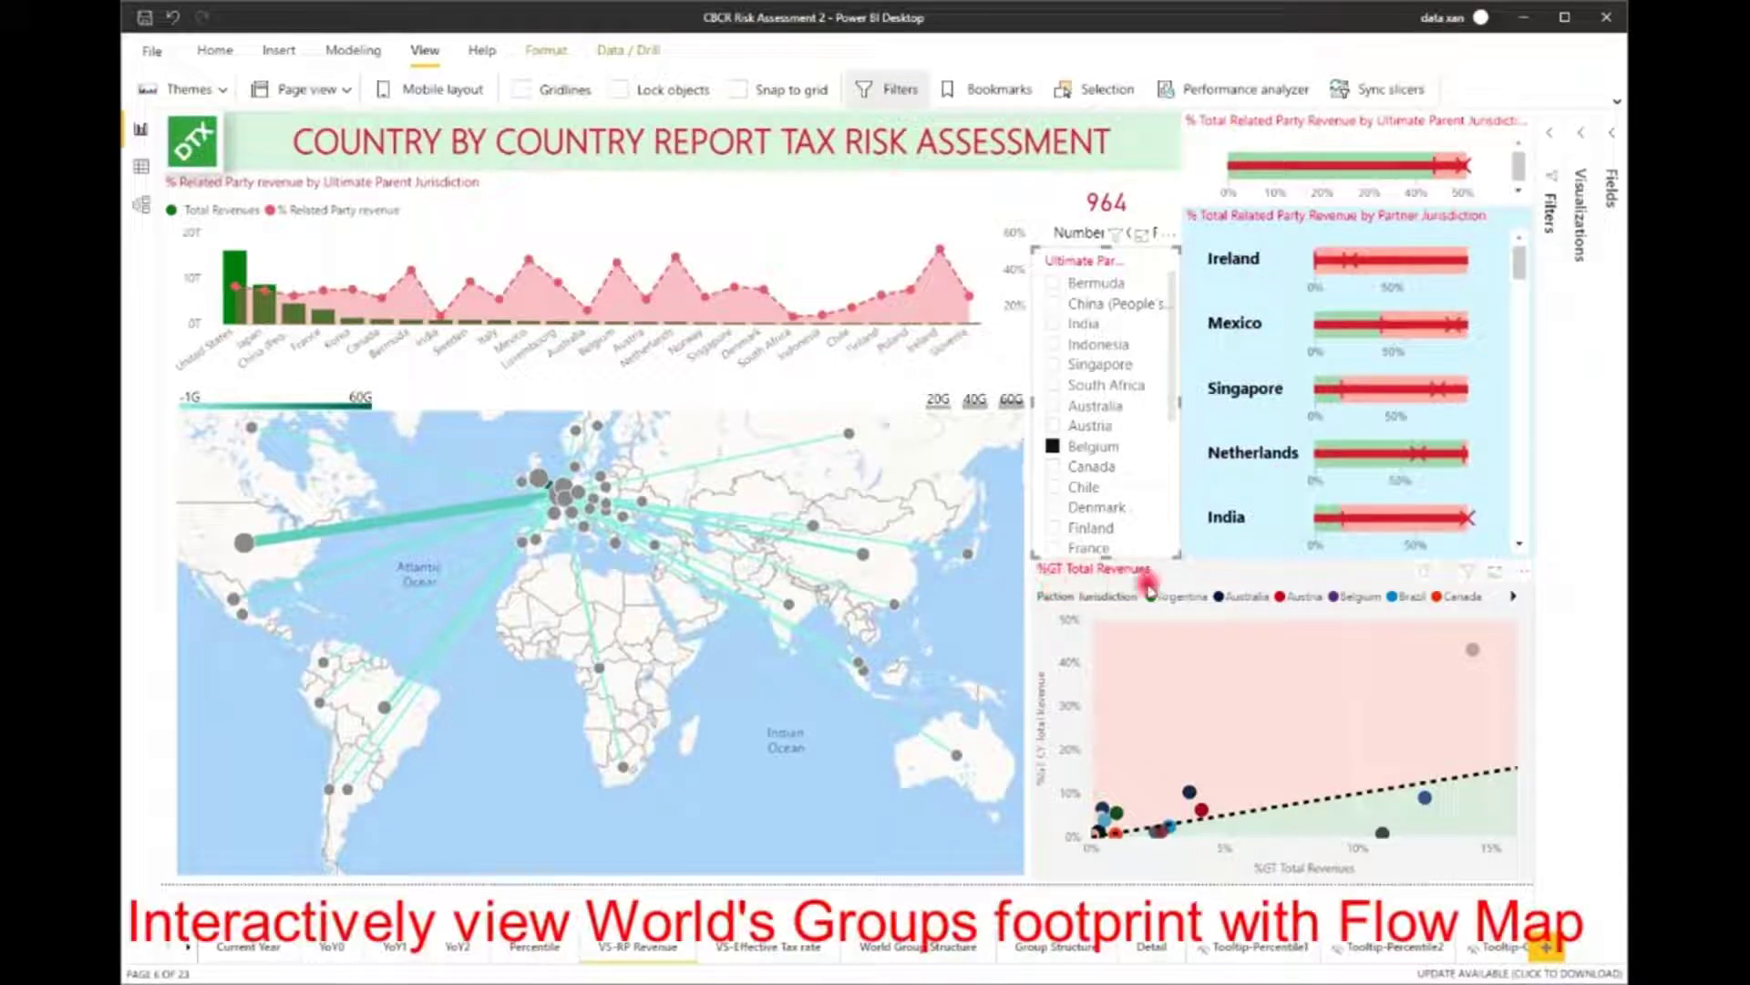
pyautogui.moveTo(1424, 572)
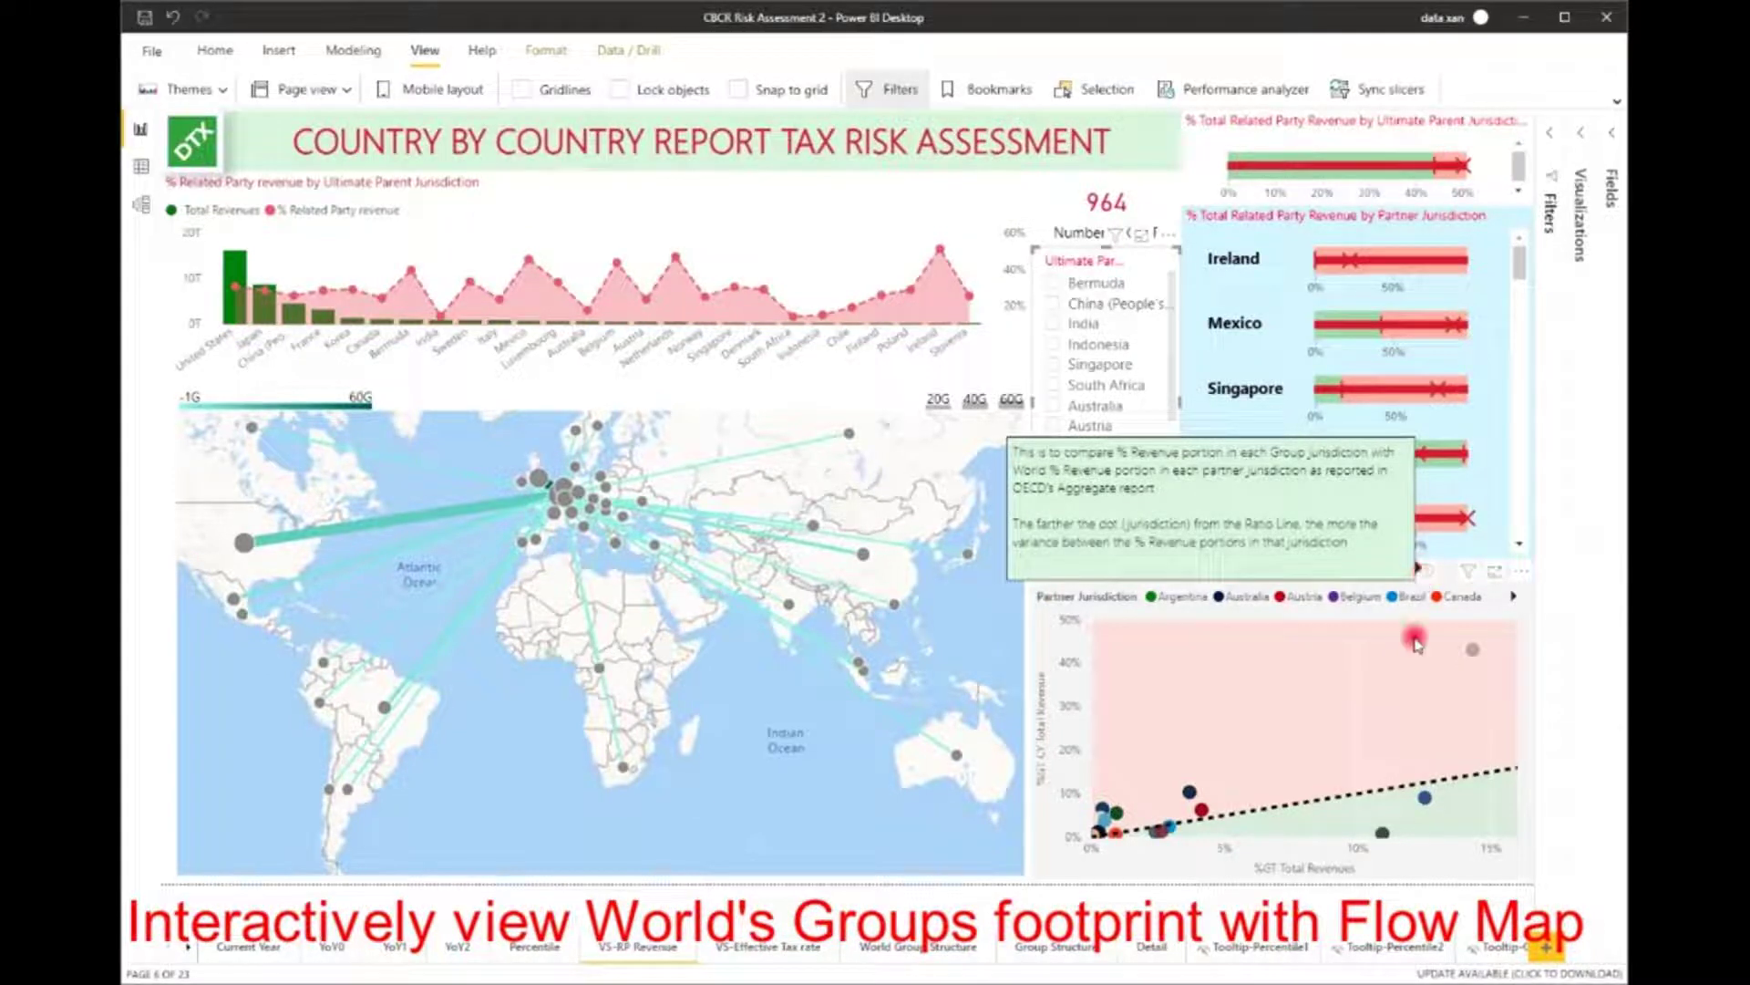
pyautogui.moveTo(1474, 653)
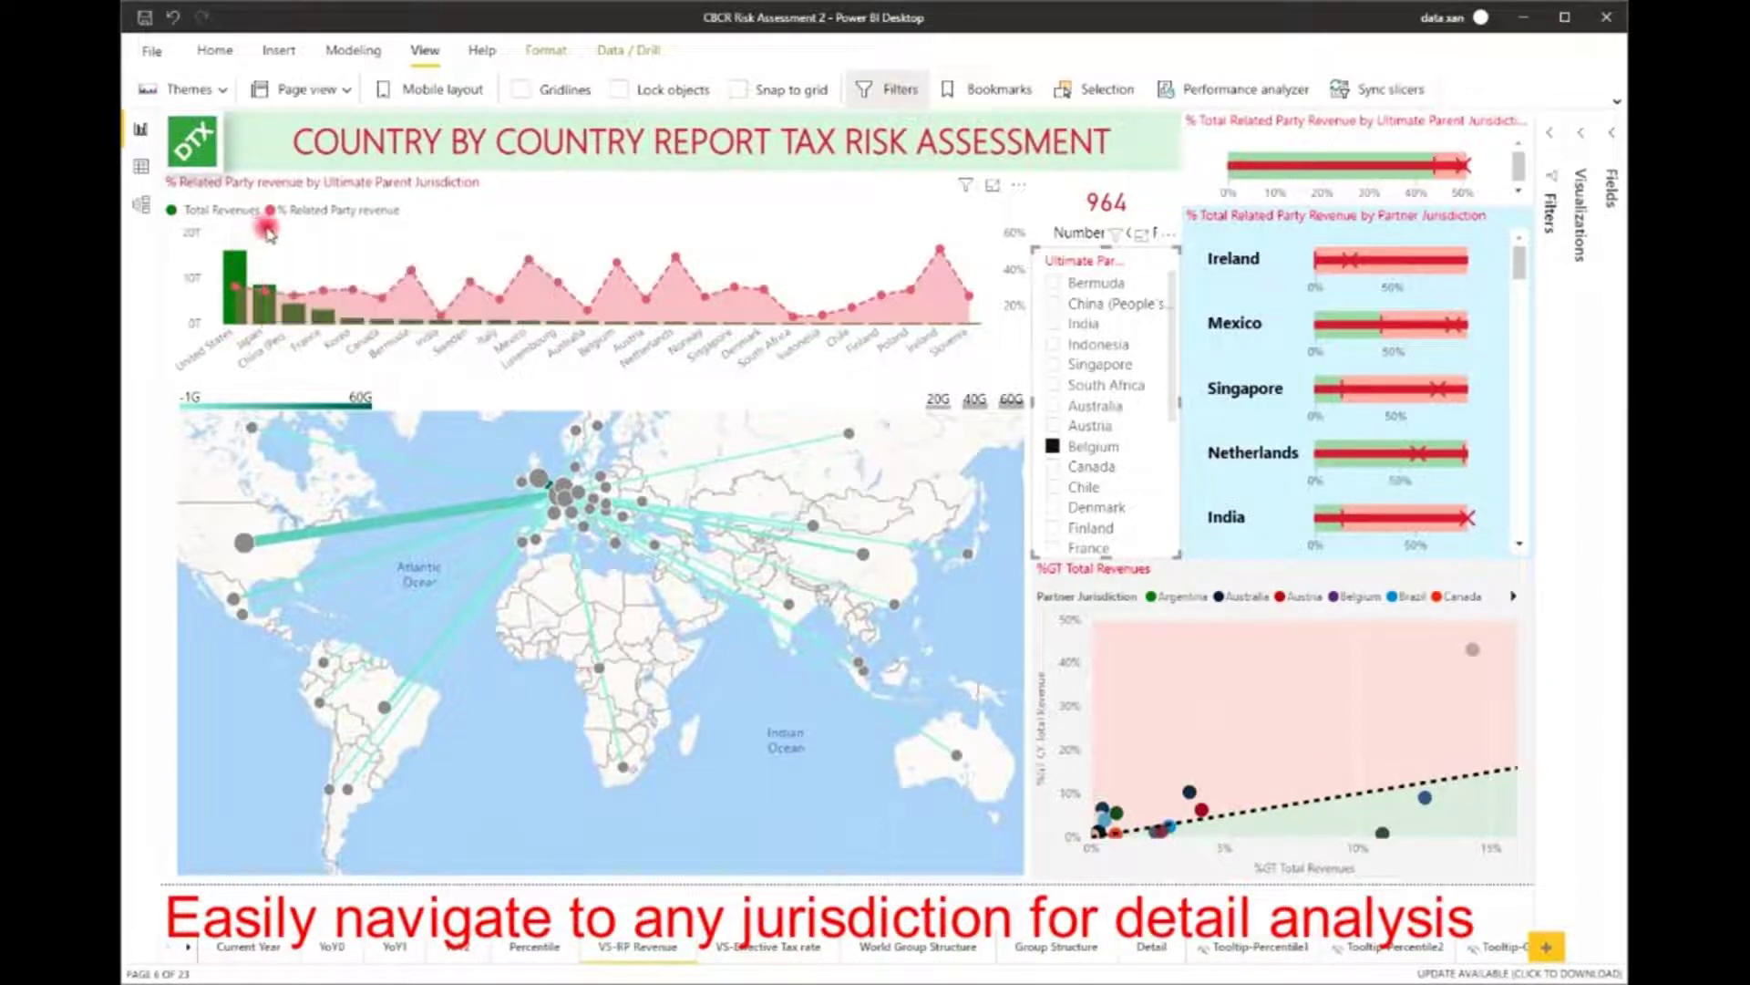
# - Inspect the United States bar in the related party revenue chart and open the VS-Effective Tax rate page
pyautogui.moveTo(232, 264)
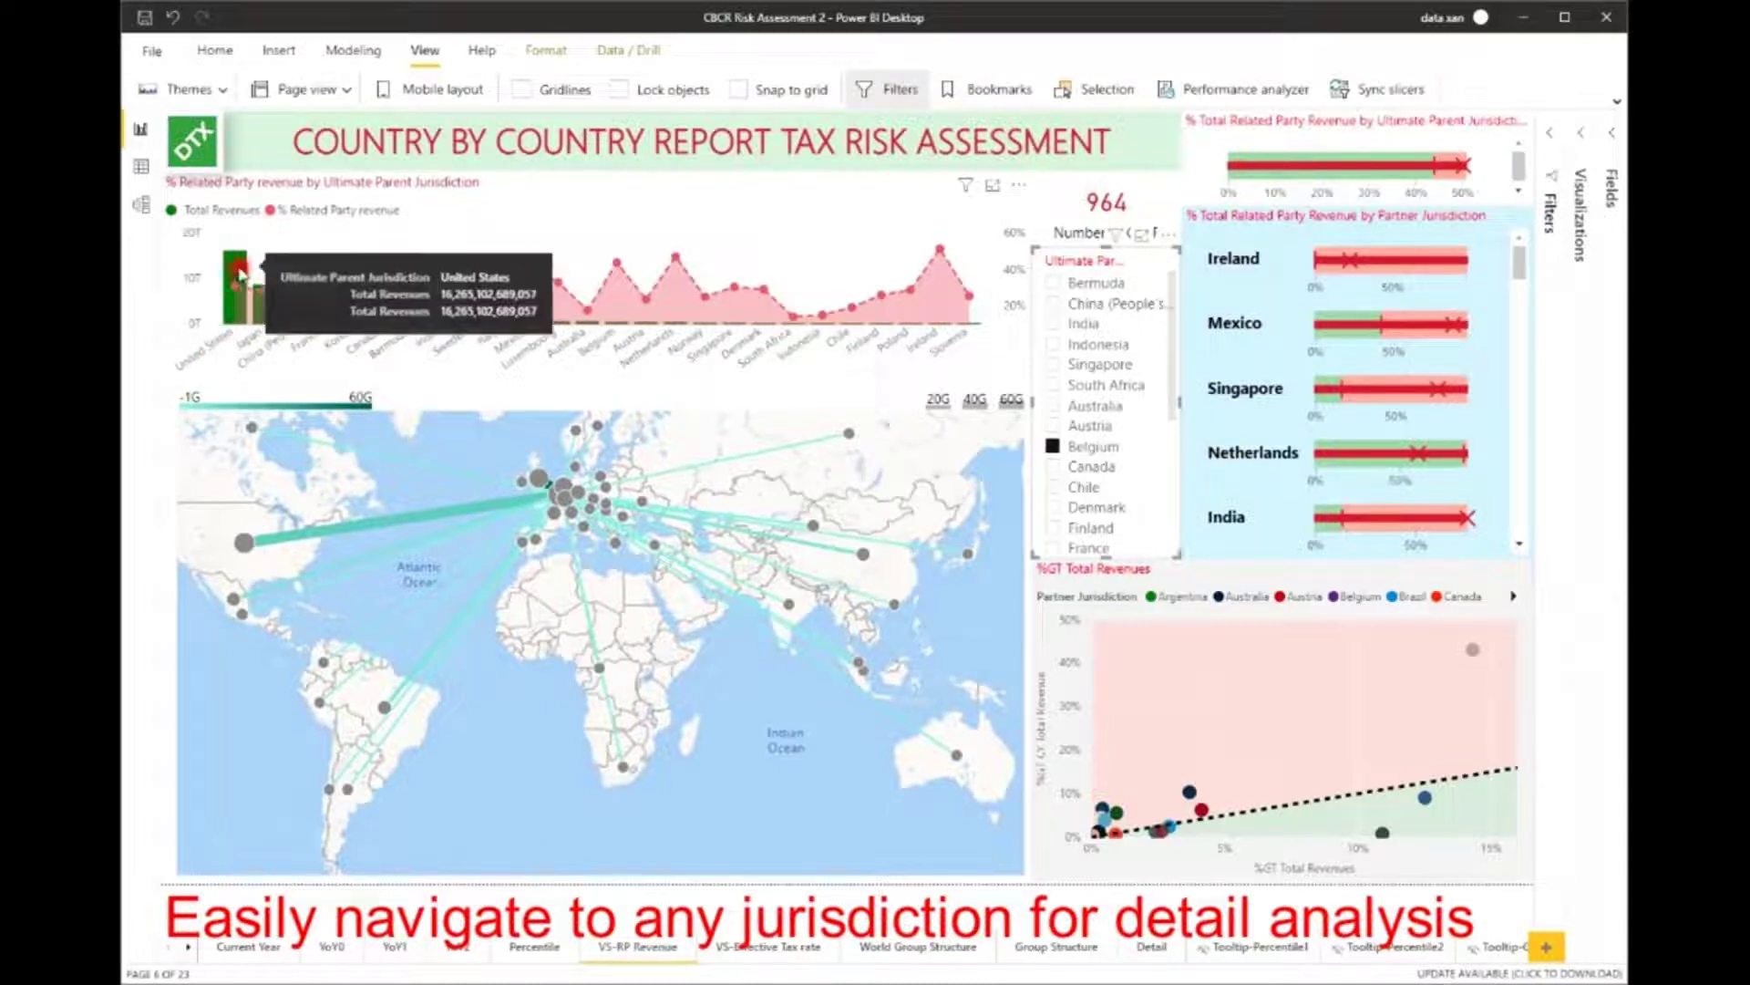
pyautogui.moveTo(271, 324)
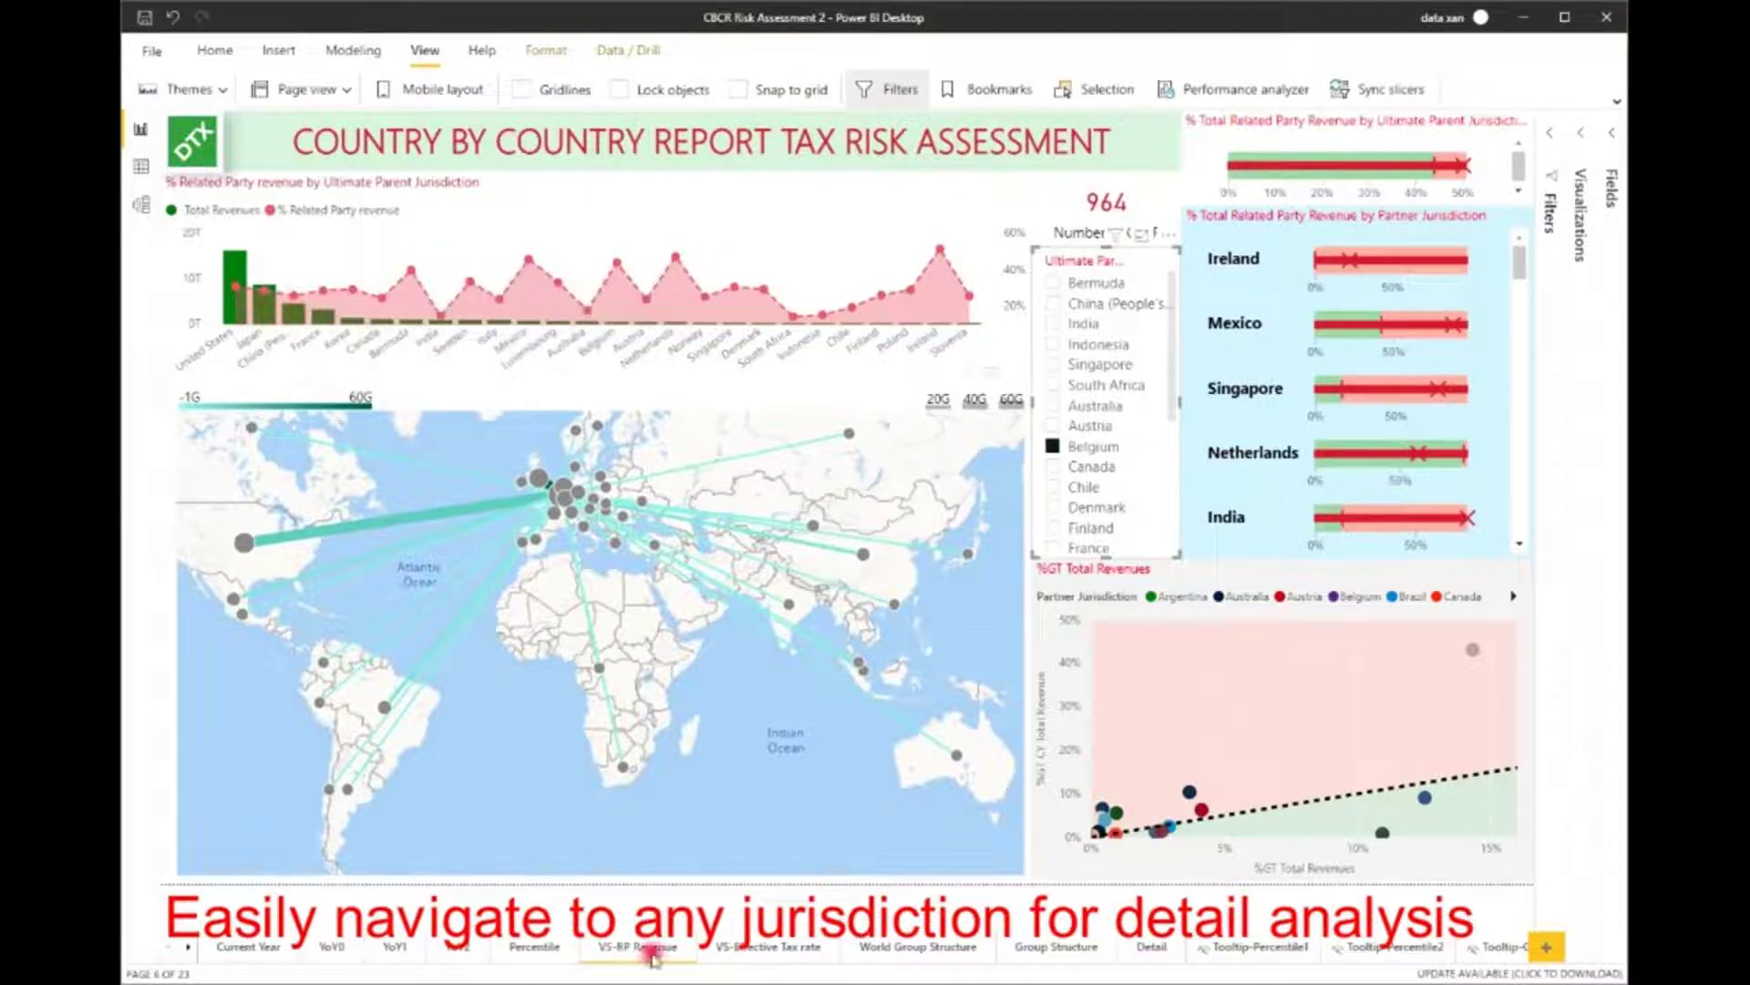
pyautogui.click(780, 947)
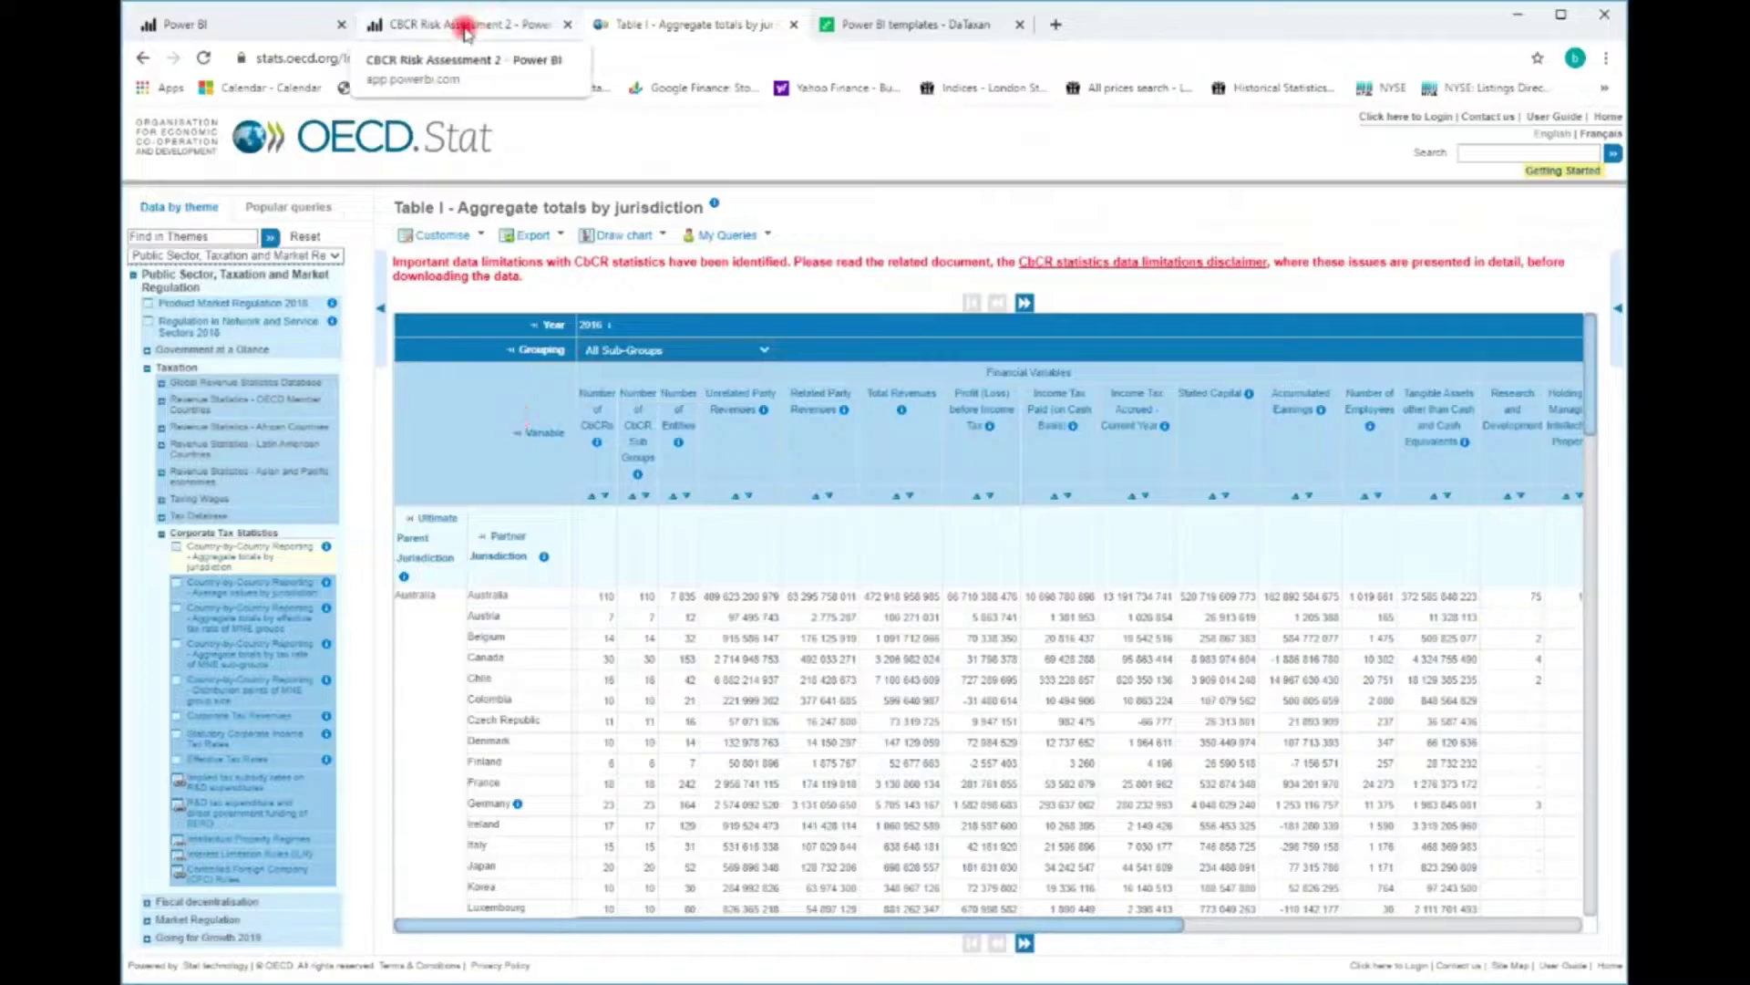
# - View the published CBCR Risk Assessment 2 report in the browser, browse its Quick Insights, and switch to the DaTaxan Power BI templates page
pyautogui.click(527, 26)
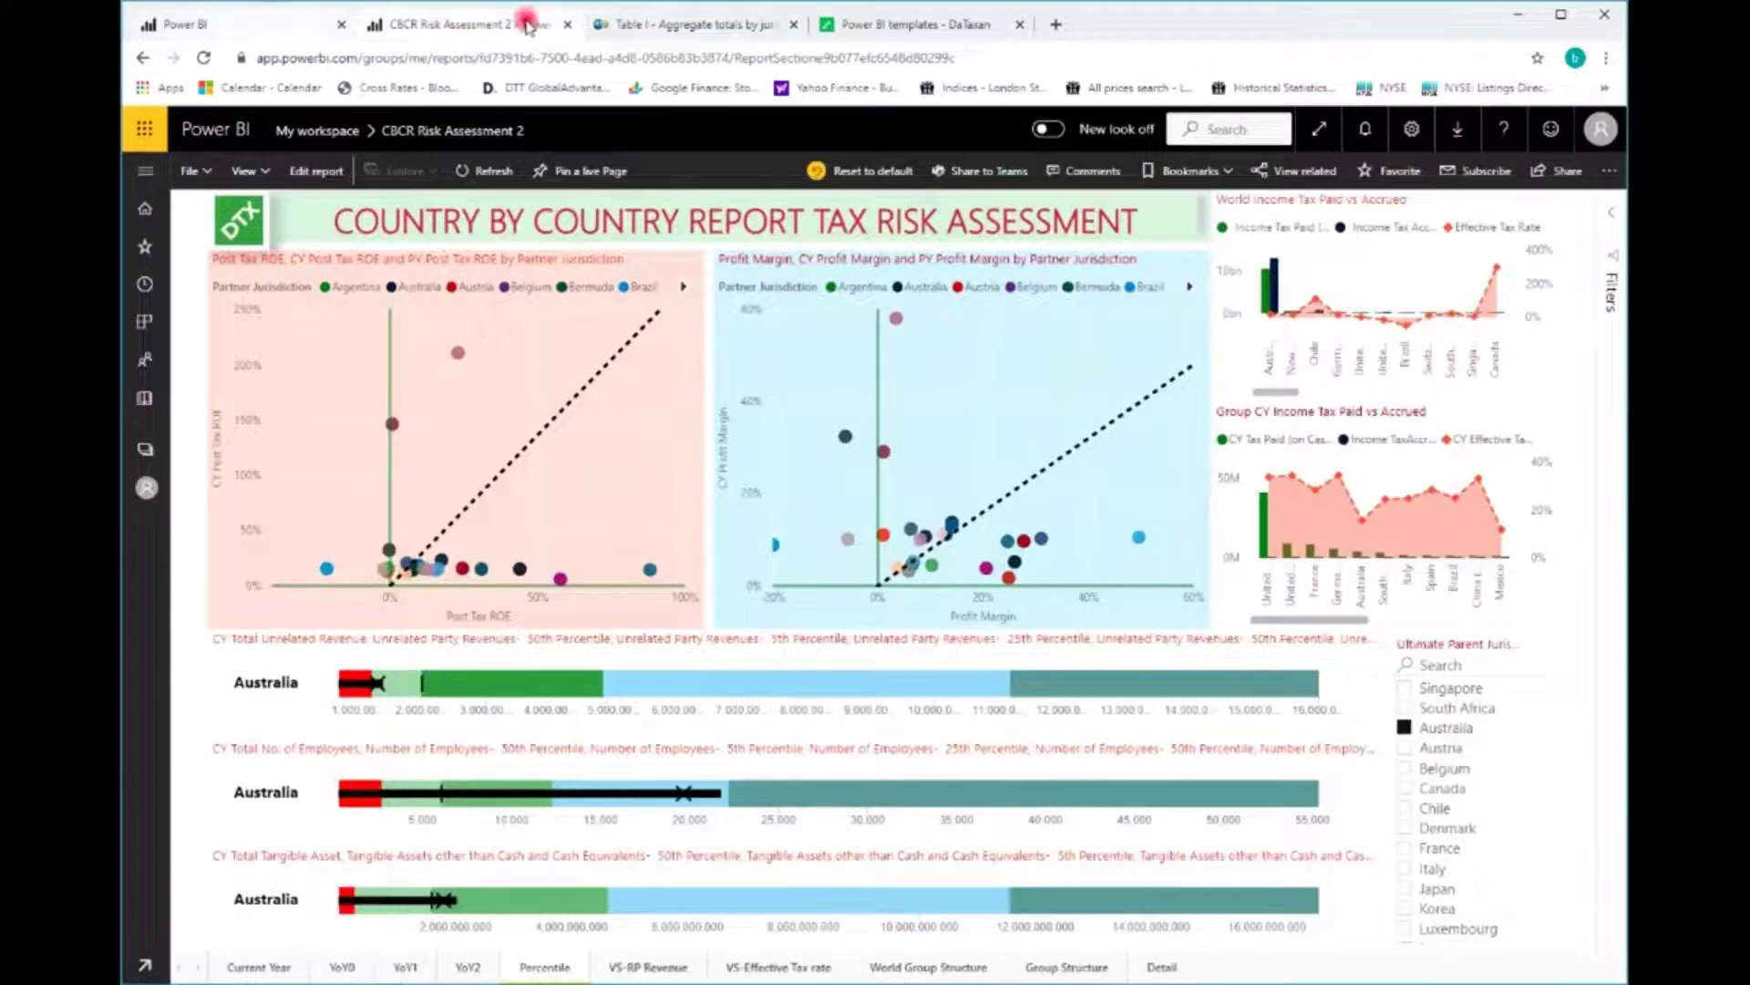
pyautogui.click(273, 26)
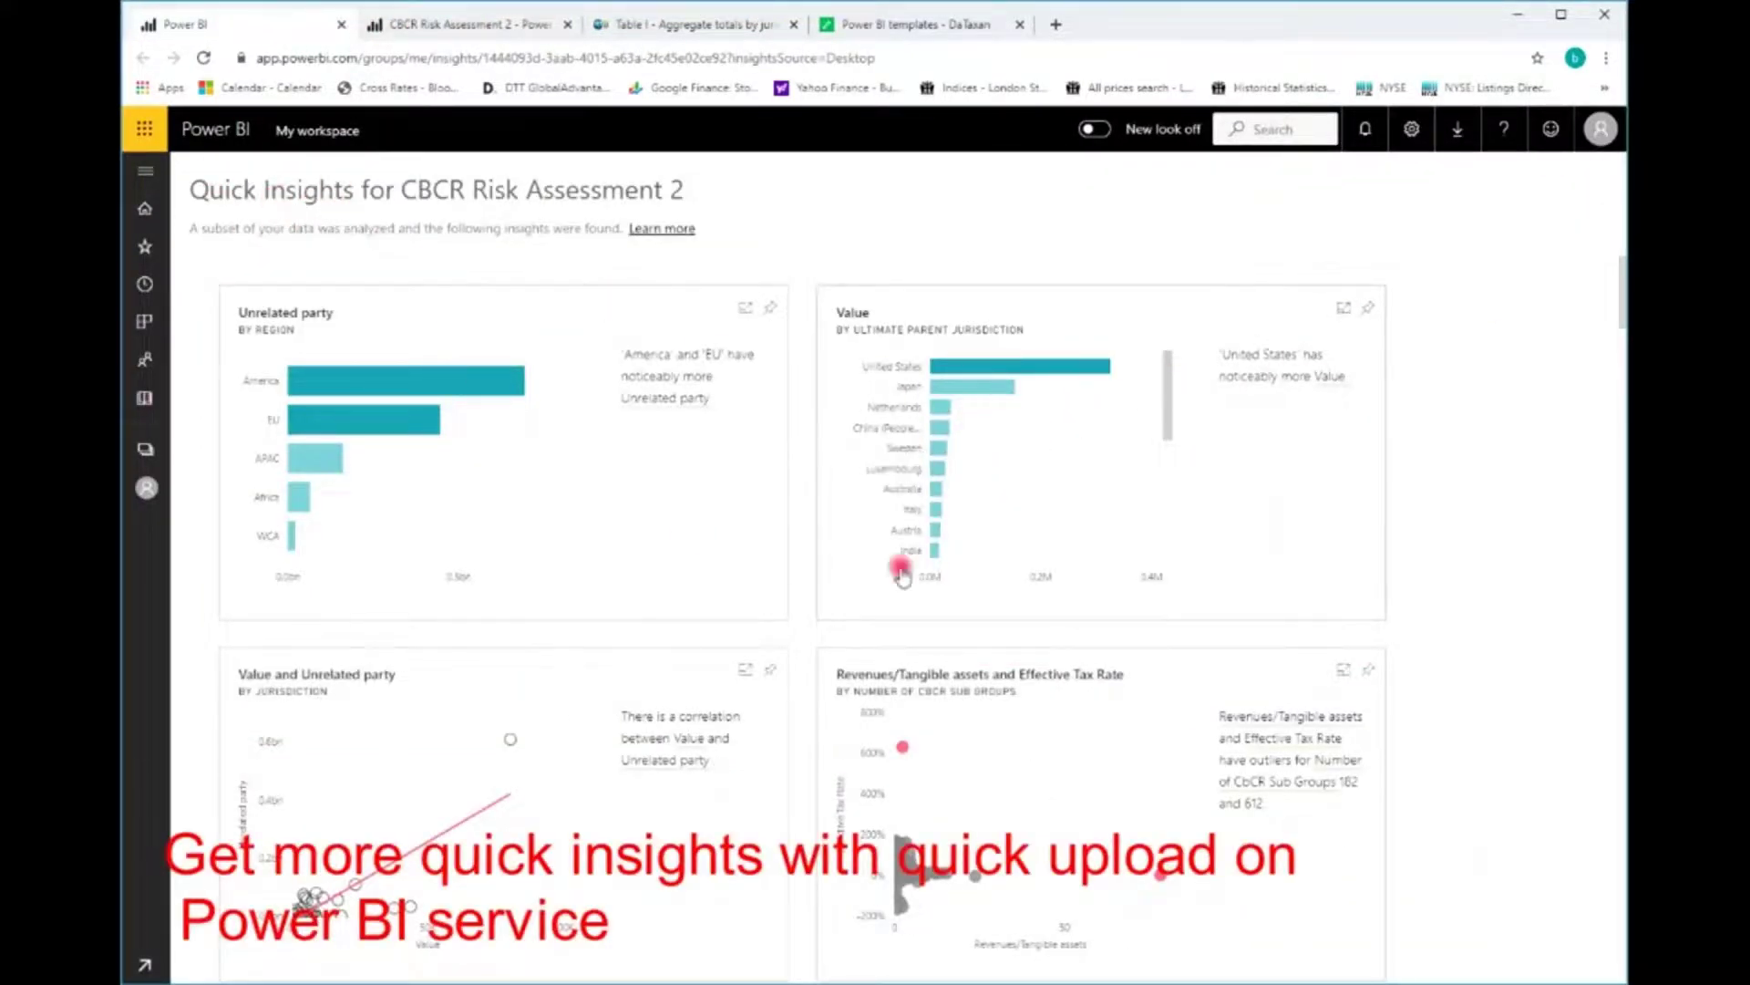
pyautogui.scroll(-10, 1223, 441)
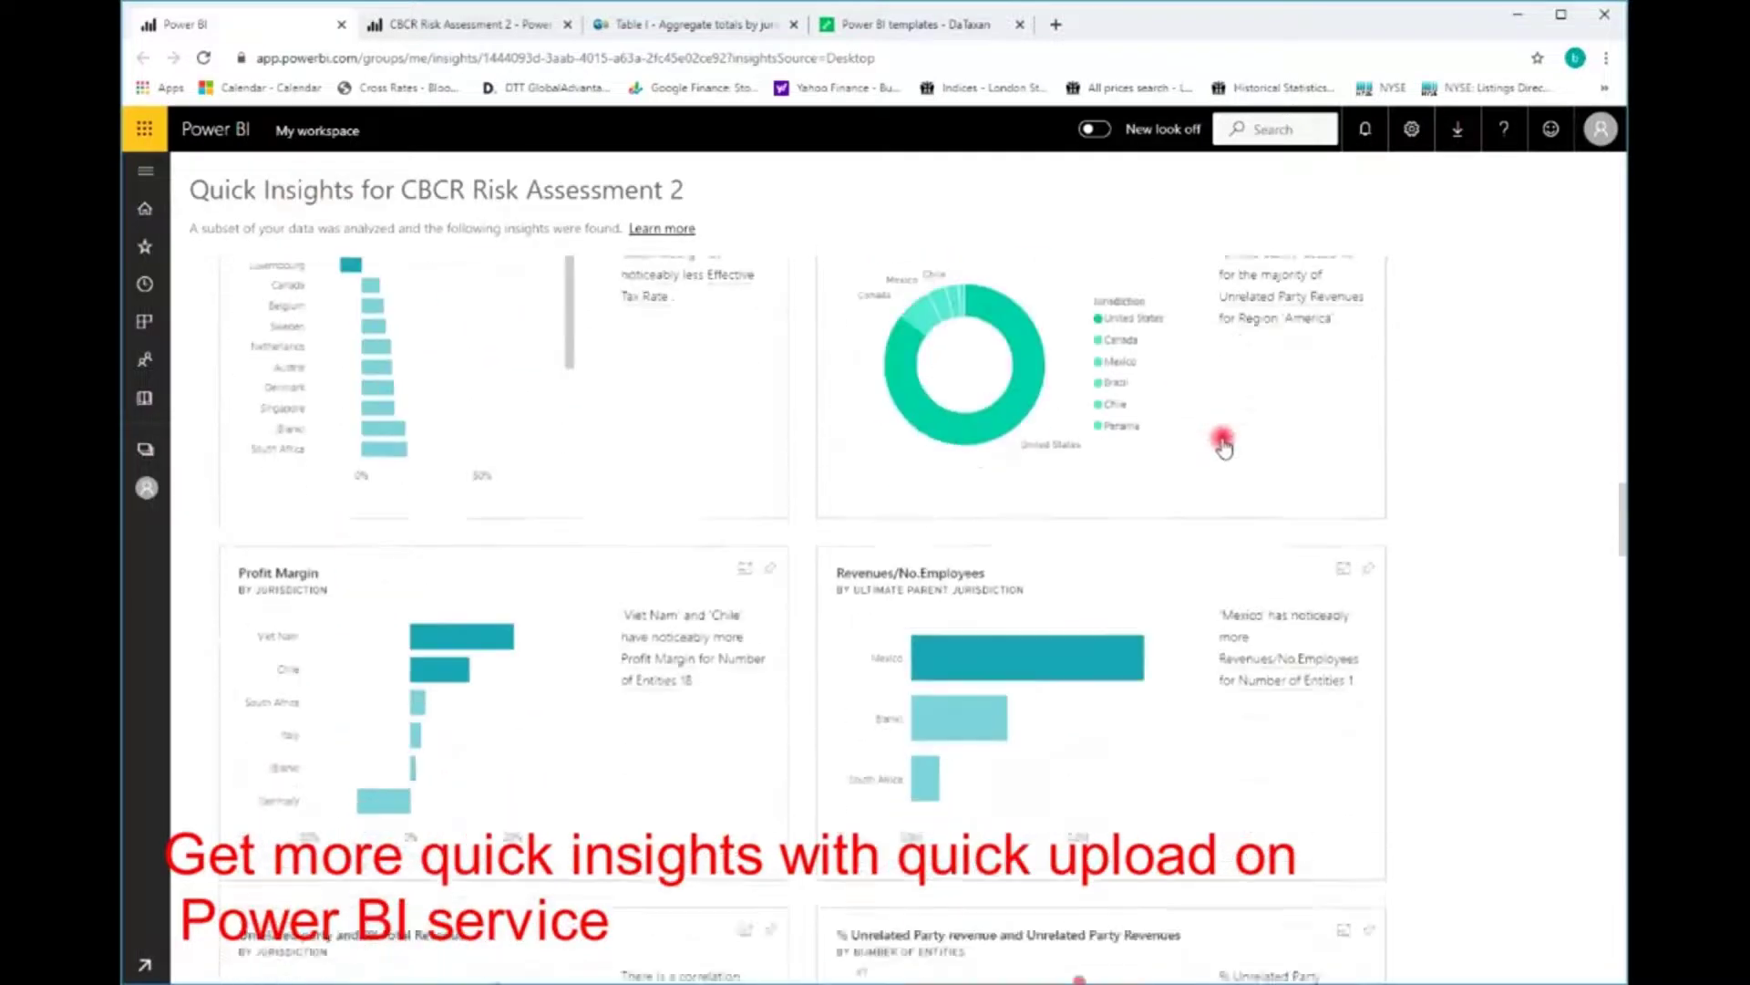
pyautogui.scroll(-10, 1222, 441)
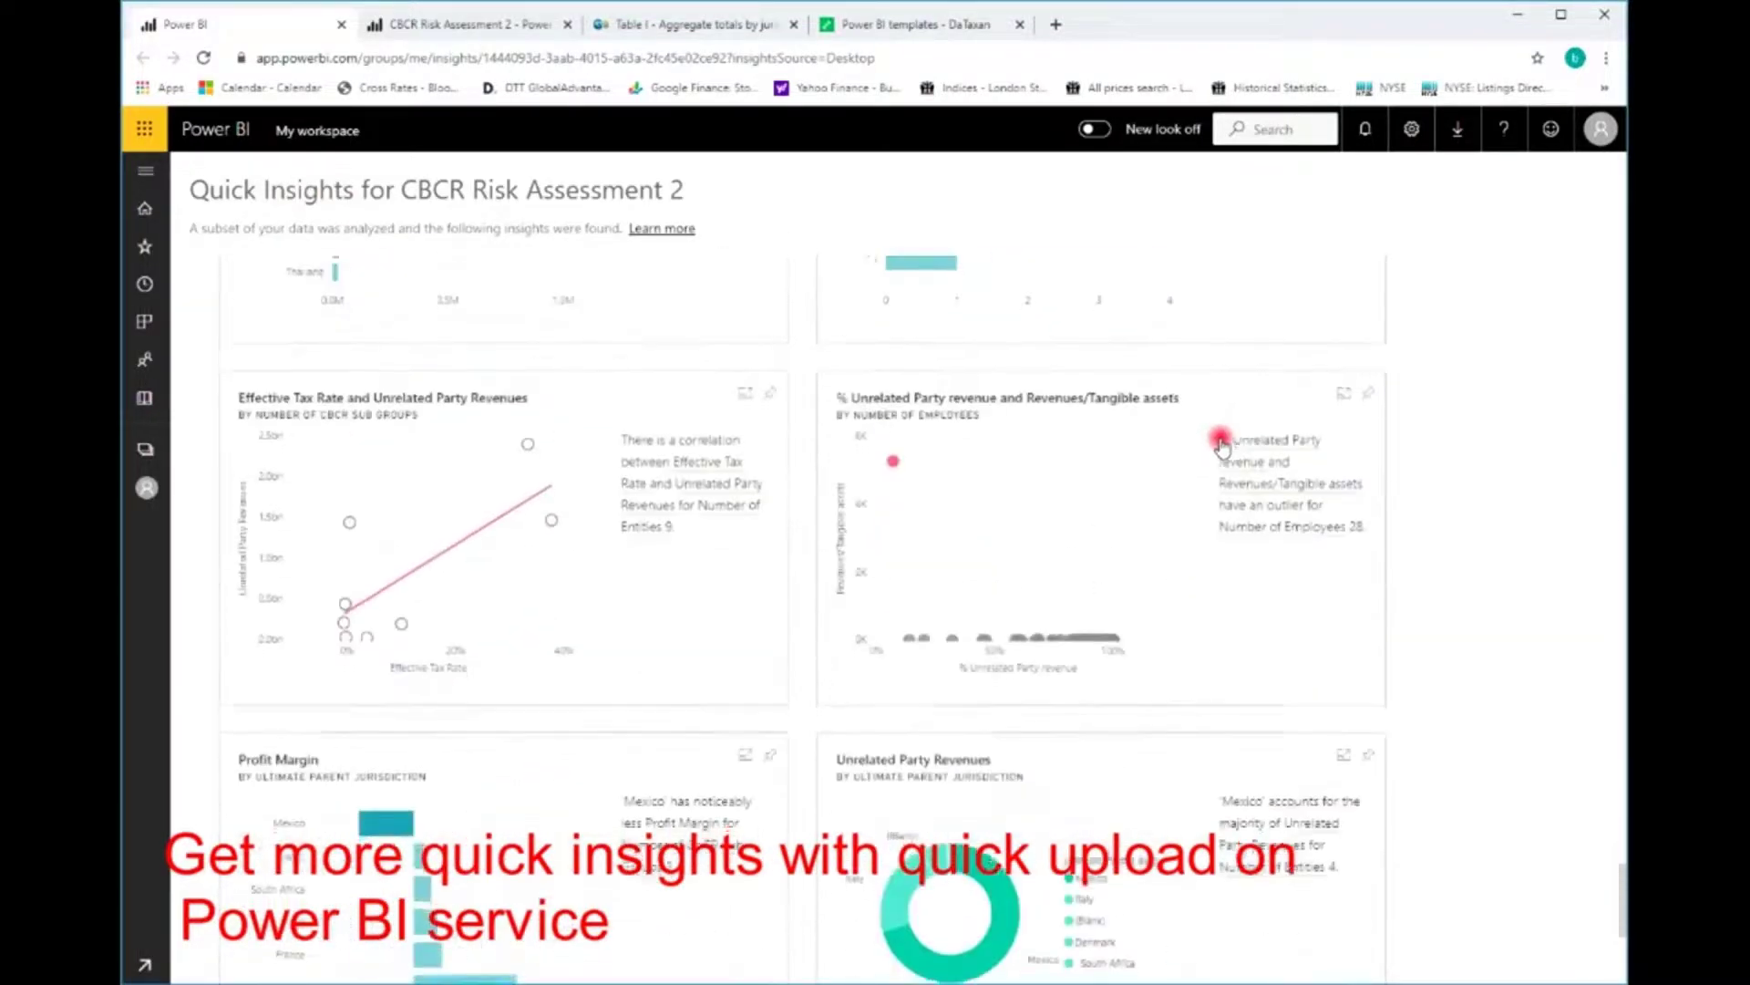
pyautogui.scroll(-4, 1222, 441)
pyautogui.click(898, 20)
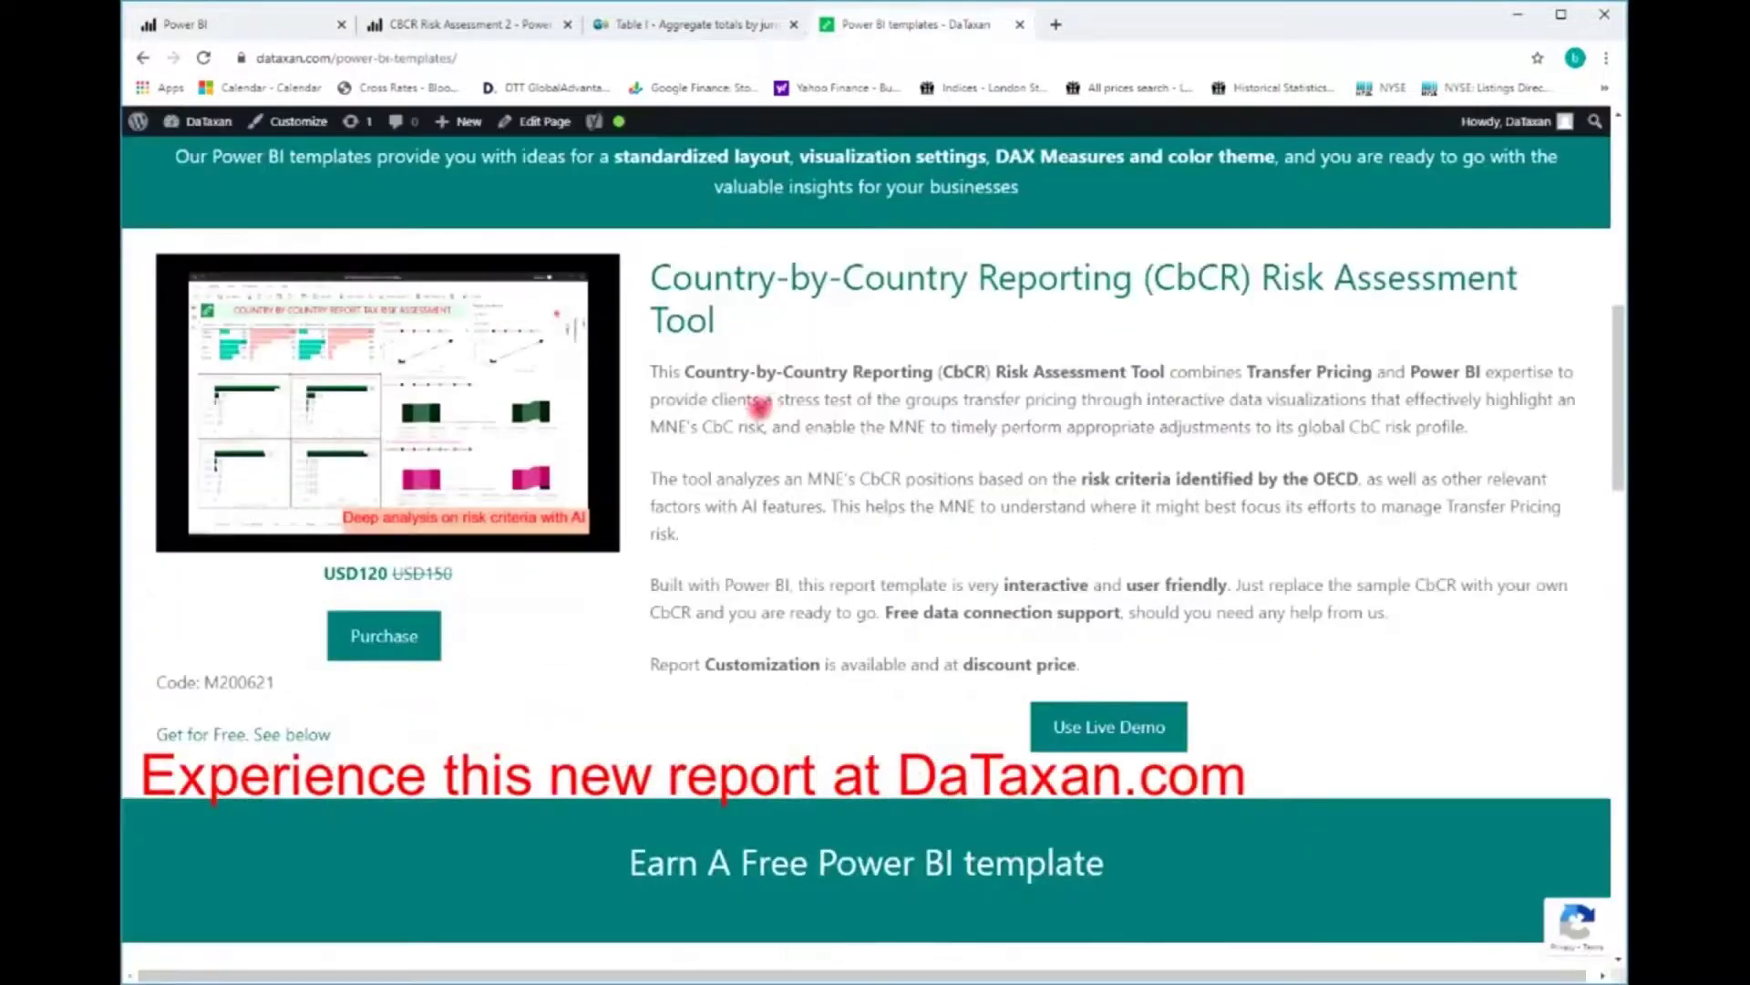